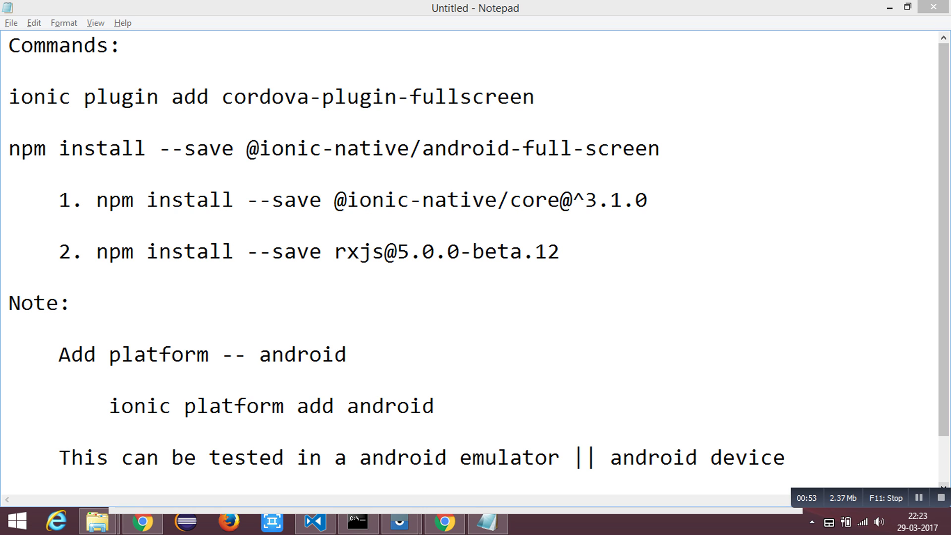
- Select the ionic plugin add cordova-plugin-fullscreen command line in the Notepad notes
click(9, 97)
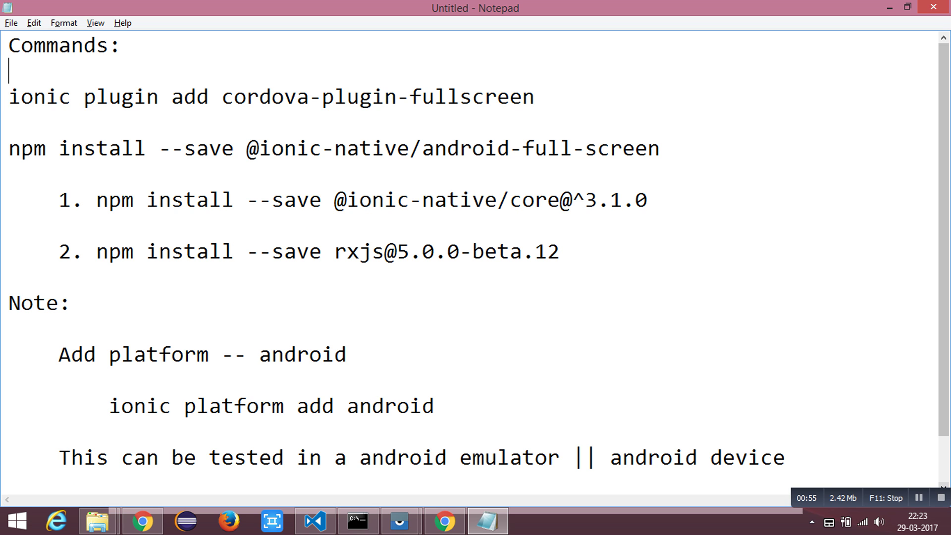
drag(8, 96, 536, 97)
key(ctrl+c)
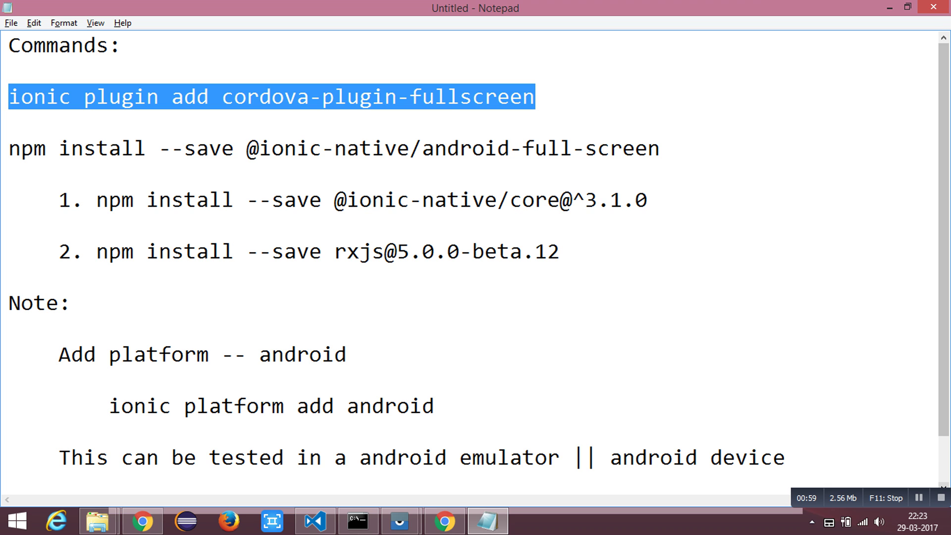
click(143, 522)
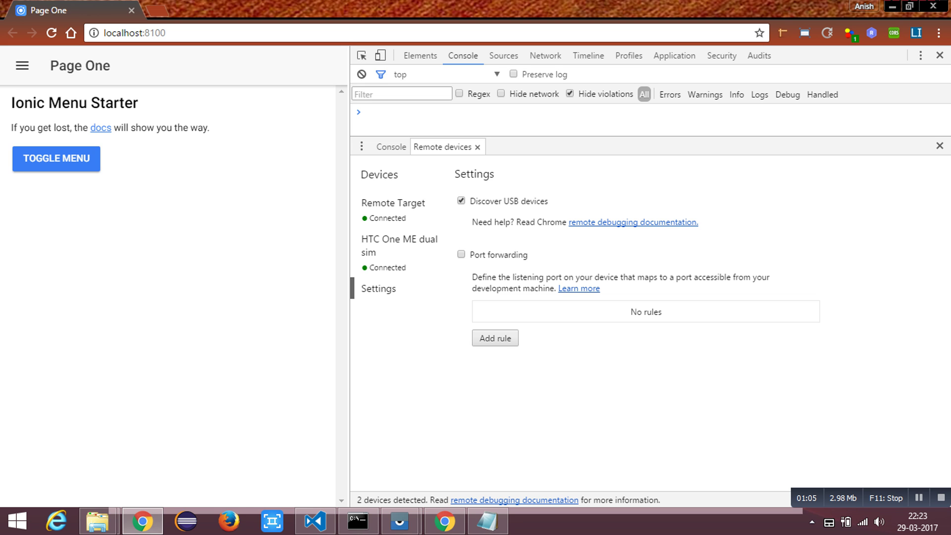
key(alt+Tab)
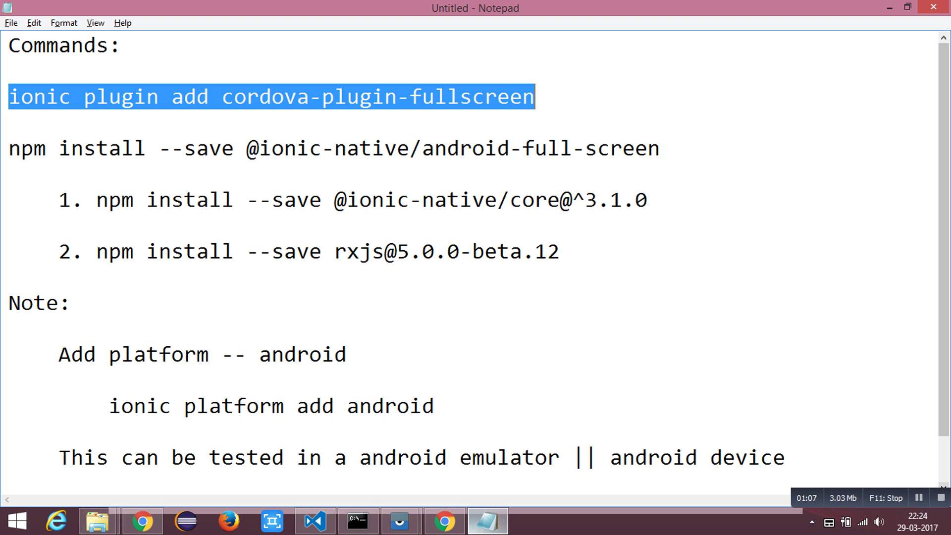
drag(559, 251, 9, 97)
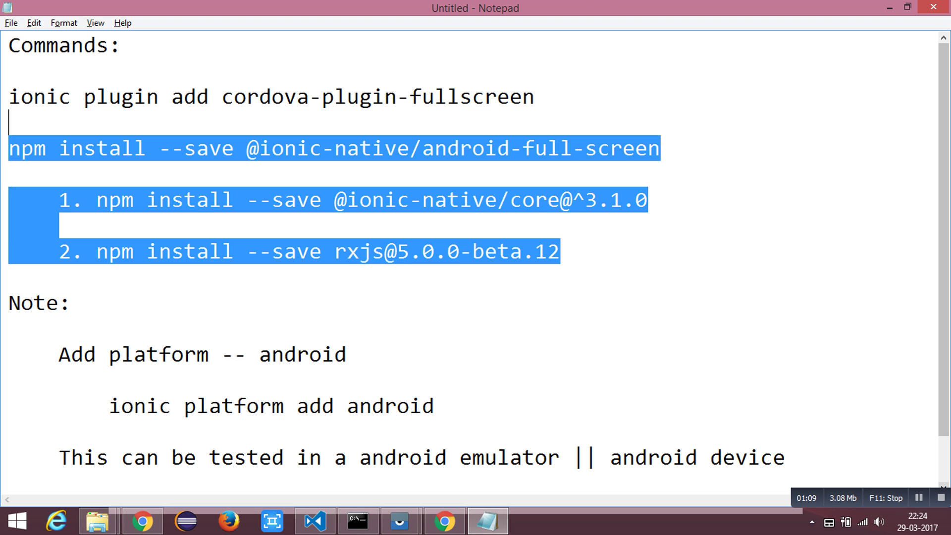
click(422, 149)
drag(536, 96, 9, 97)
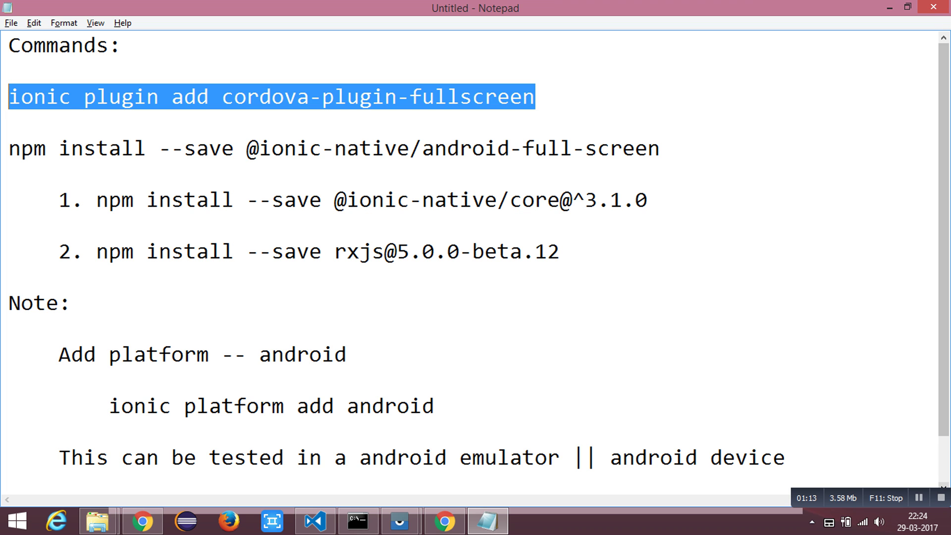
click(185, 148)
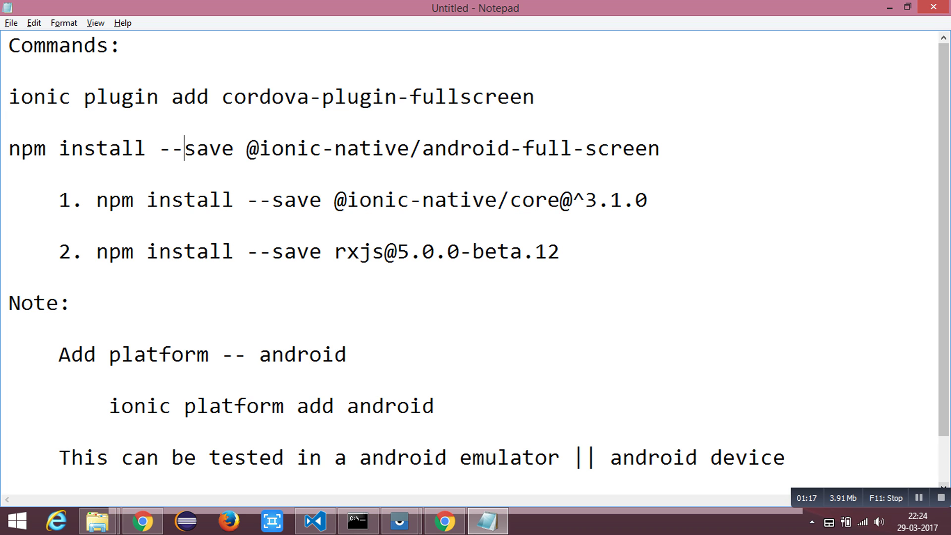
- Run the pasted plugin add command in the VS Code terminal, then return to the notes
click(304, 523)
key(ctrl+v)
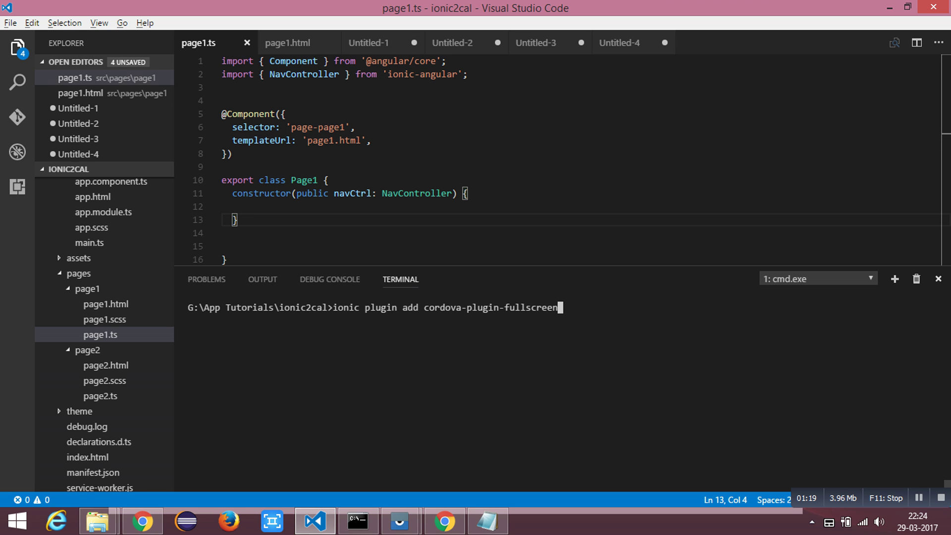
key(Return)
key(alt+Tab)
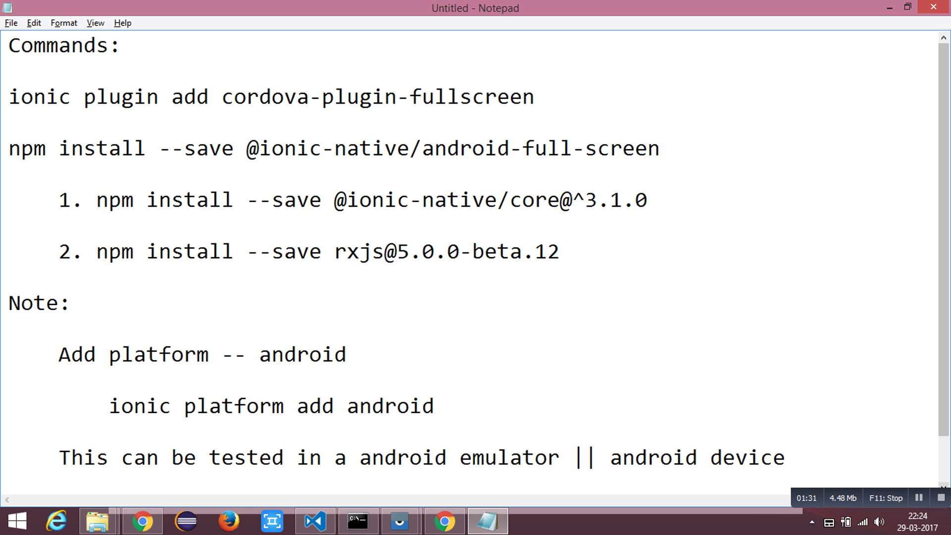
key(End)
key(shift+Left)
key(shift+Left)
key(shift+Left)
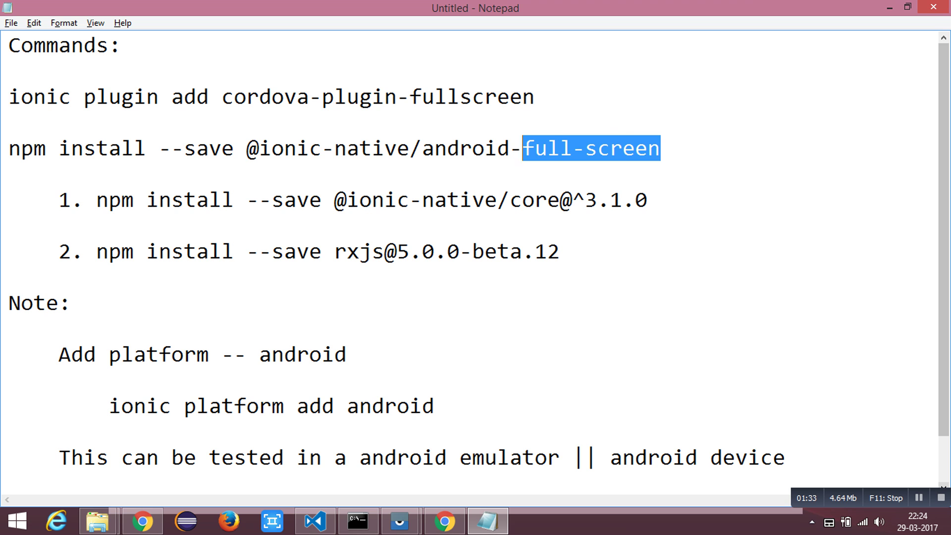
key(shift+Left)
key(shift+Left)
key(shift+Left)
key(shift+Left)
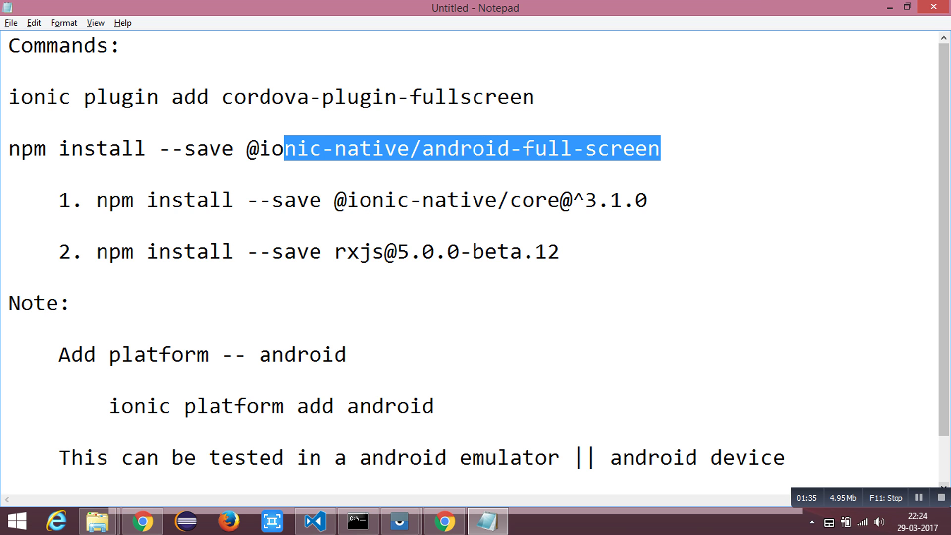
key(shift+Left)
key(Home)
key(Right)
key(shift+Right)
key(shift+Right)
key(shift+Right)
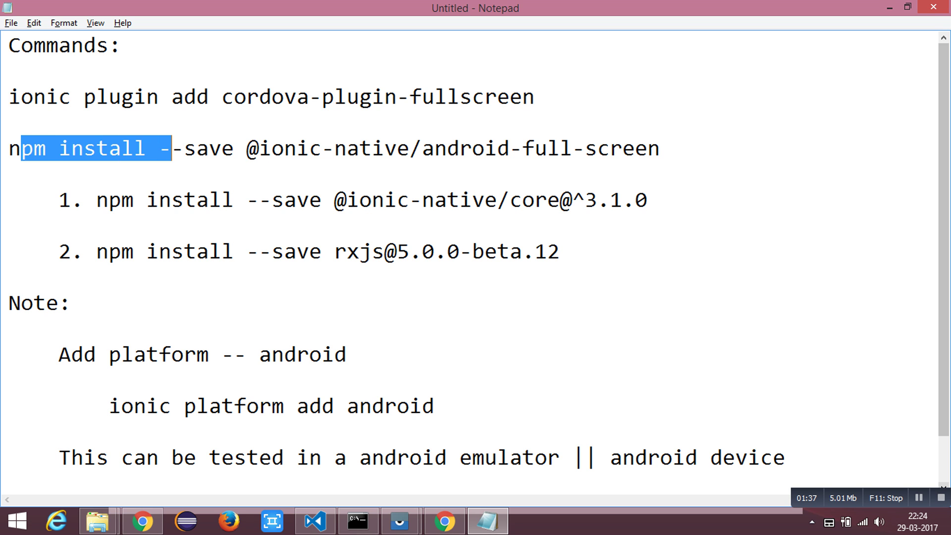
key(Down)
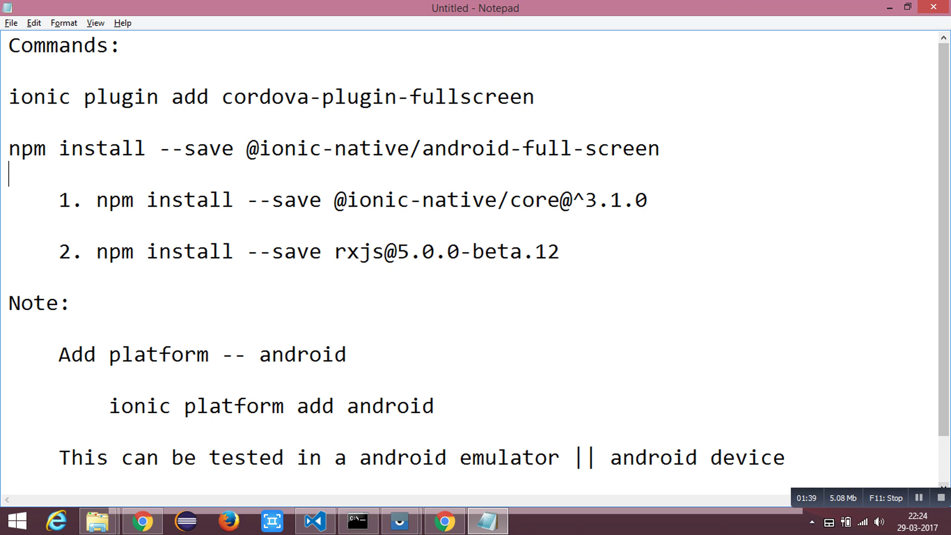
key(Left)
key(shift+Left)
key(shift+Left)
key(shift+Left)
key(shift+Left)
key(shift+Left)
key(shift+Left)
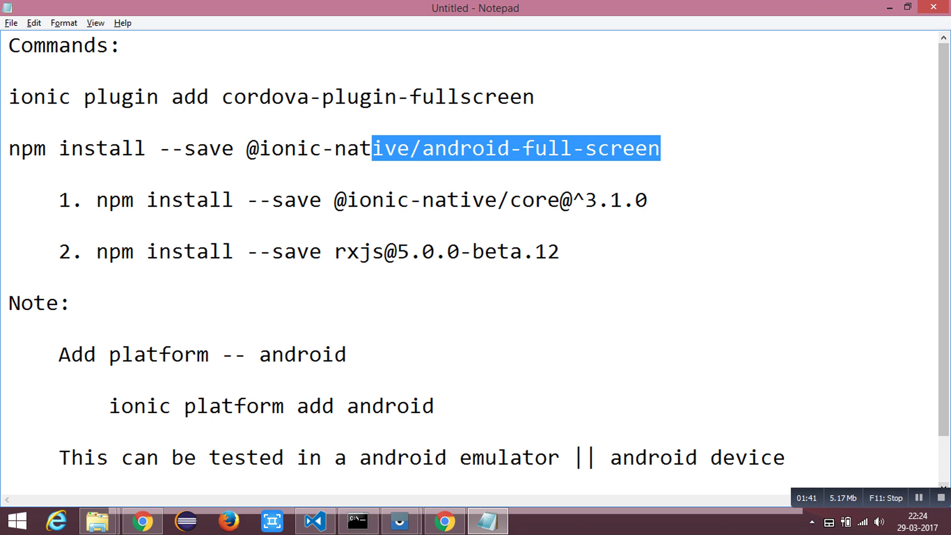
key(Down)
key(Down)
key(Left)
key(Left)
key(Left)
key(shift+Right)
key(shift+Right)
key(shift+Right)
key(shift+Right)
key(shift+Right)
key(shift+Right)
key(shift+Right)
key(shift+Right)
key(shift+Right)
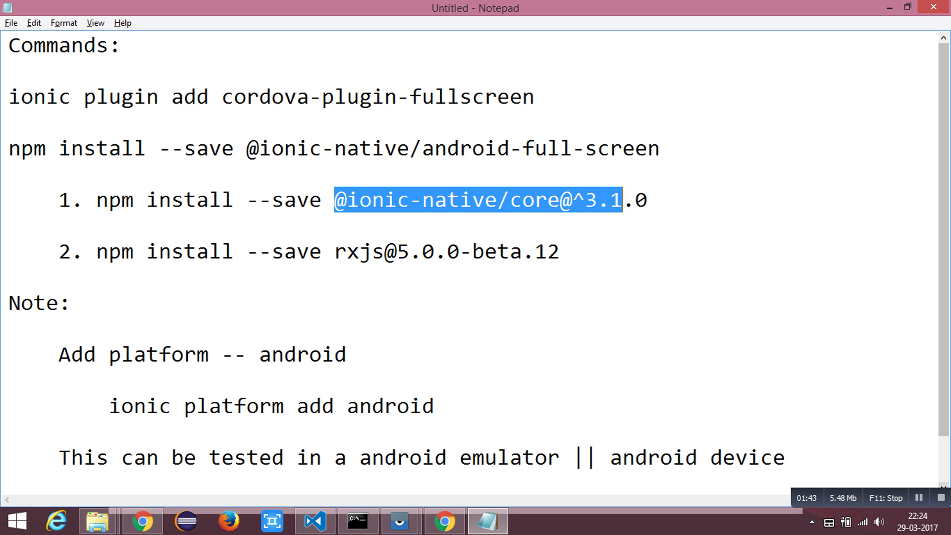
key(shift+Right)
key(shift+Right)
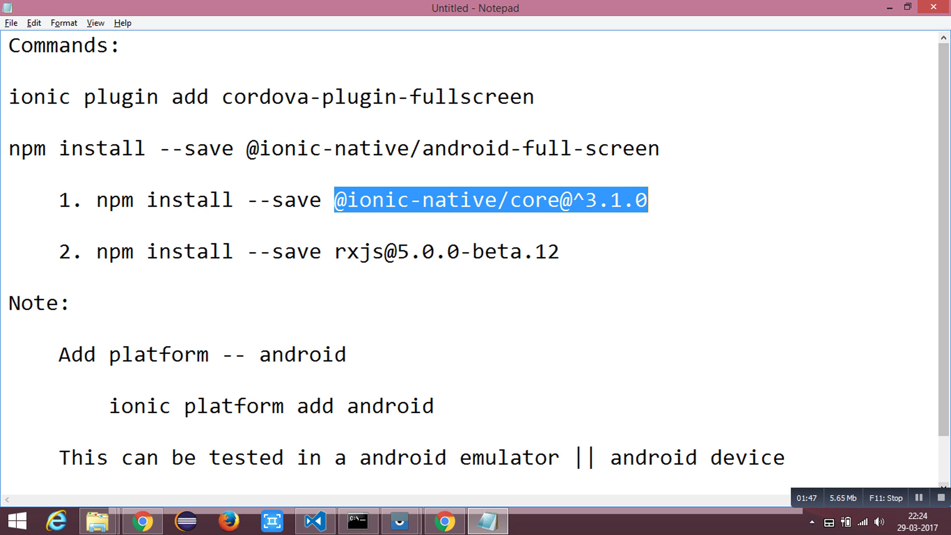
- Highlight the rxjs and numbered install lines and android-full-screen, then minimise Notepad
key(Down)
key(shift+Left)
key(shift+Left)
key(shift+Left)
key(Right)
key(shift+Up)
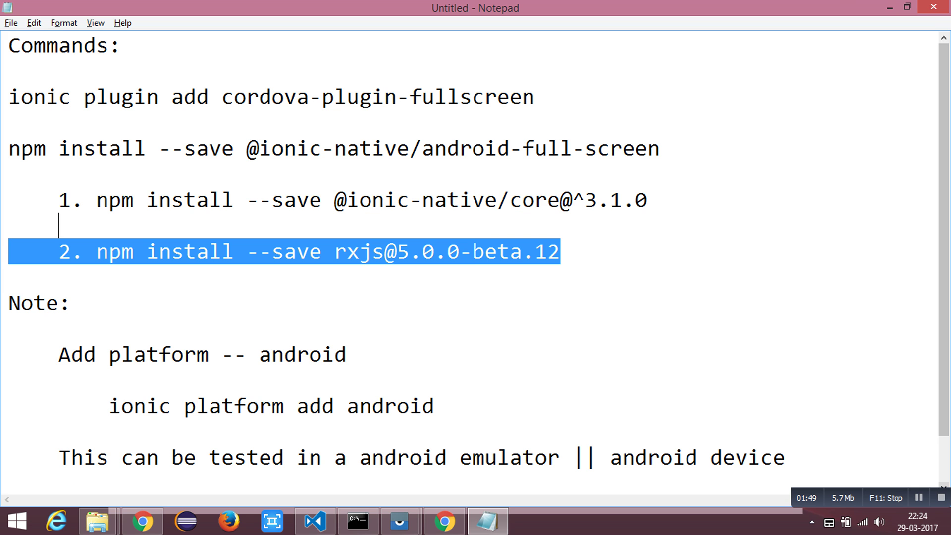
key(shift+Up)
key(shift+Left)
key(shift+Left)
key(shift+Left)
key(shift+Left)
key(shift+Left)
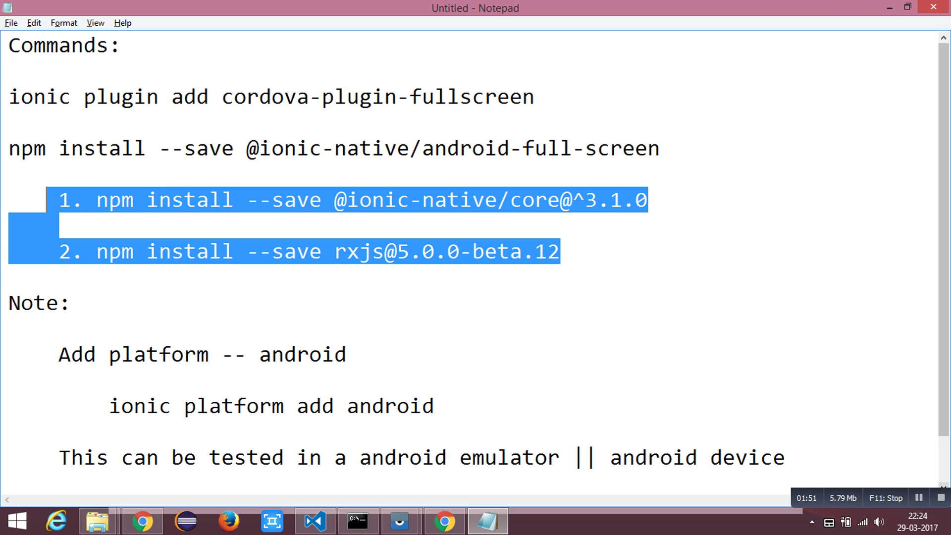
click(421, 147)
key(shift+Right)
key(shift+Right)
key(shift+Right)
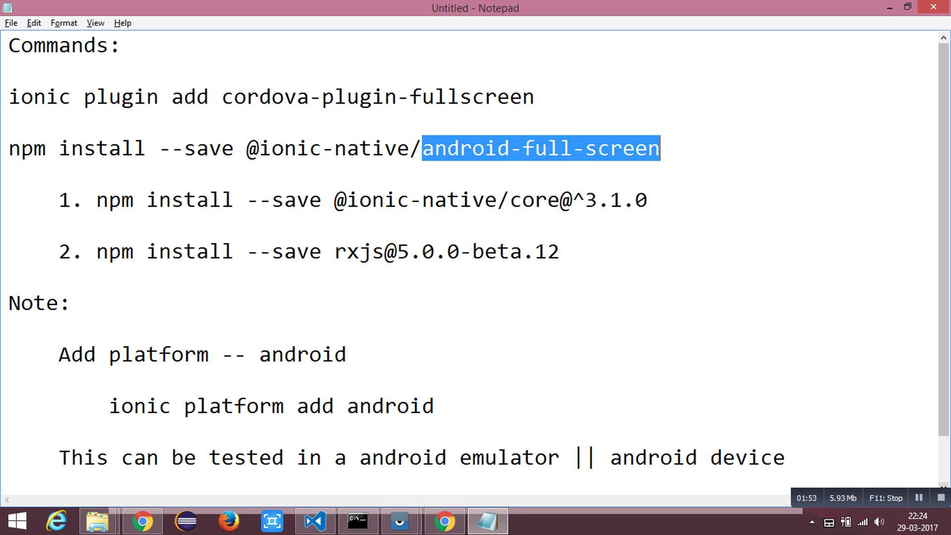
click(889, 7)
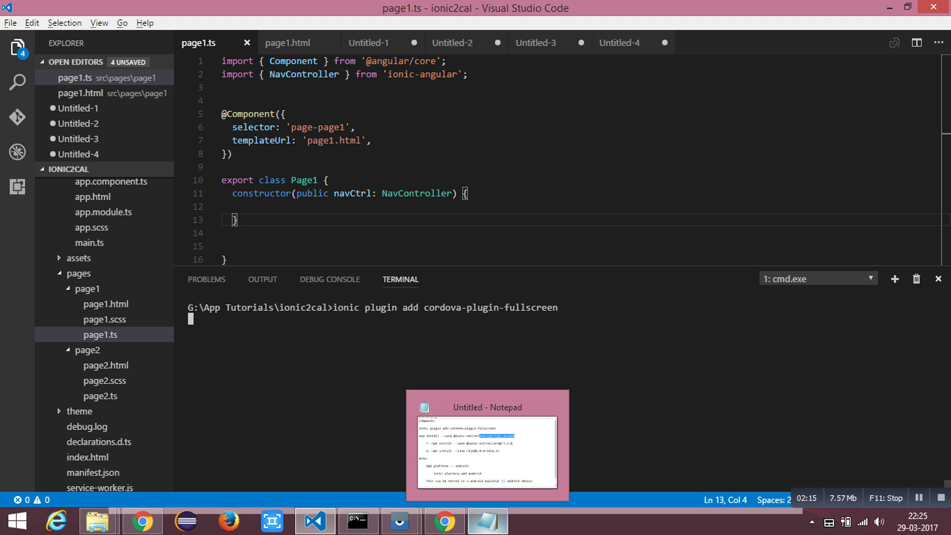
- Restore the Notepad notes and highlight the Add platform note
click(487, 449)
click(22, 276)
click(112, 304)
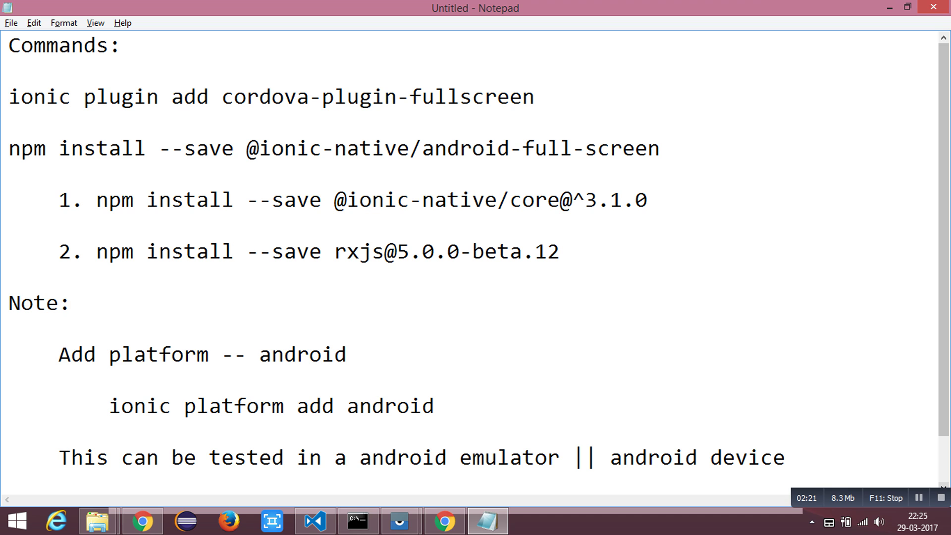
key(Down)
key(Down)
key(Left)
key(shift+Right)
key(shift+Right)
key(shift+Right)
key(shift+Right)
key(shift+Right)
key(shift+Right)
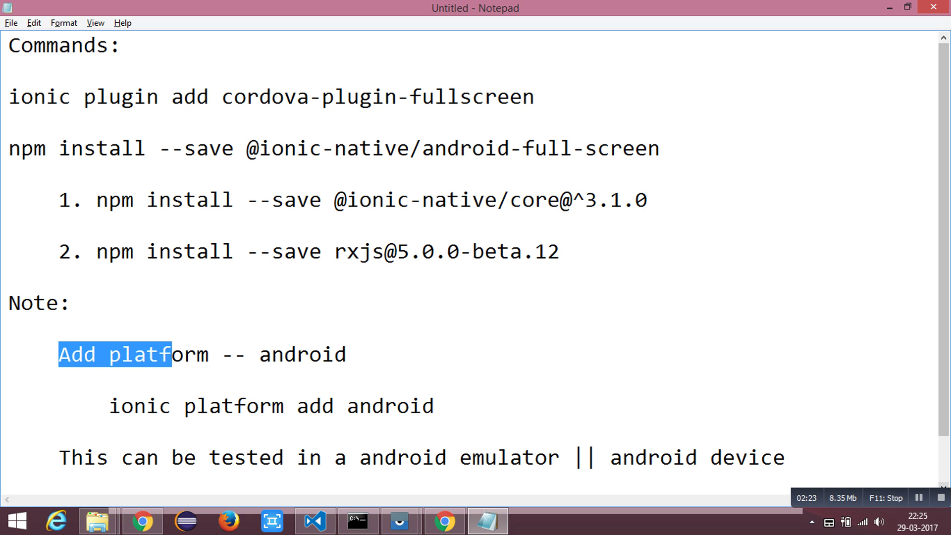
- Highlight the ionic platform add android command in the notes
key(Right)
key(Right)
key(Right)
key(Left)
key(Left)
key(Left)
key(shift+Right)
key(shift+Right)
key(shift+Right)
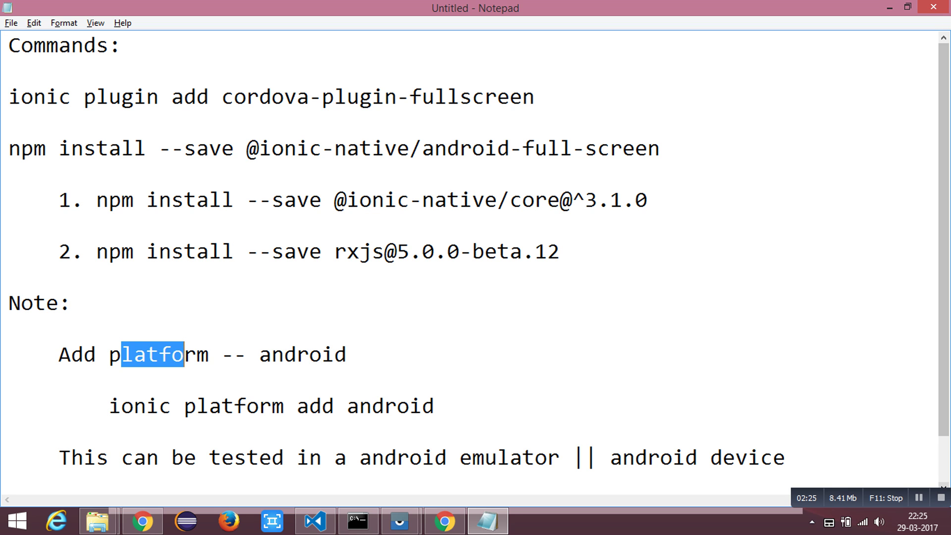
key(Right)
key(Right)
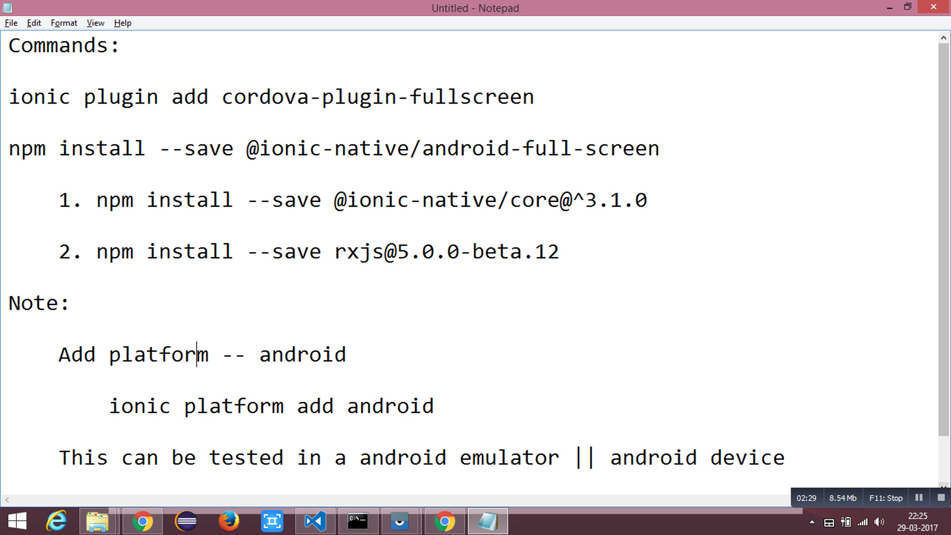
key(Left)
key(Left)
key(Left)
key(shift+Right)
key(shift+Right)
key(shift+Right)
key(shift+Right)
key(shift+Right)
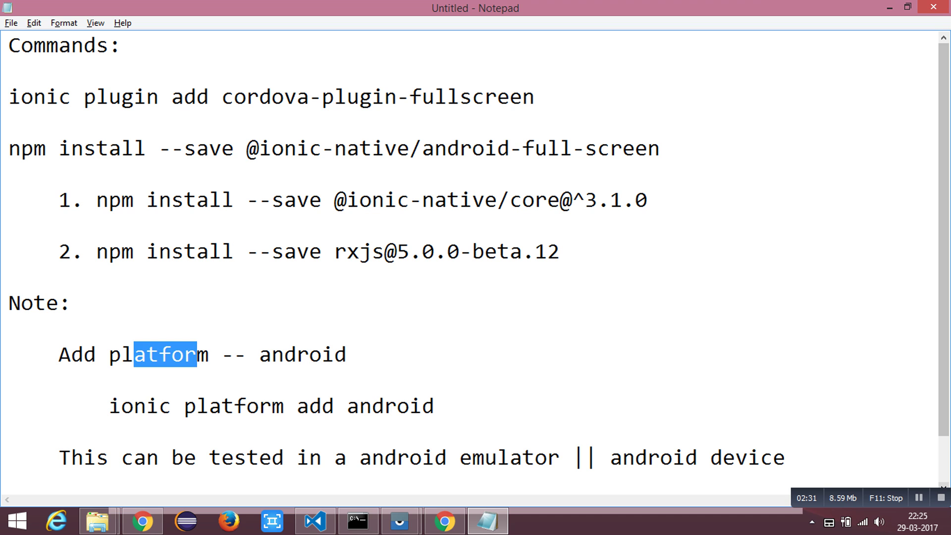
key(Down)
key(ctrl+Left)
key(ctrl+Left)
key(ctrl+shift+Right)
key(ctrl+shift+Right)
key(ctrl+shift+Right)
key(shift+Right)
key(shift+Right)
key(shift+Right)
key(shift+Right)
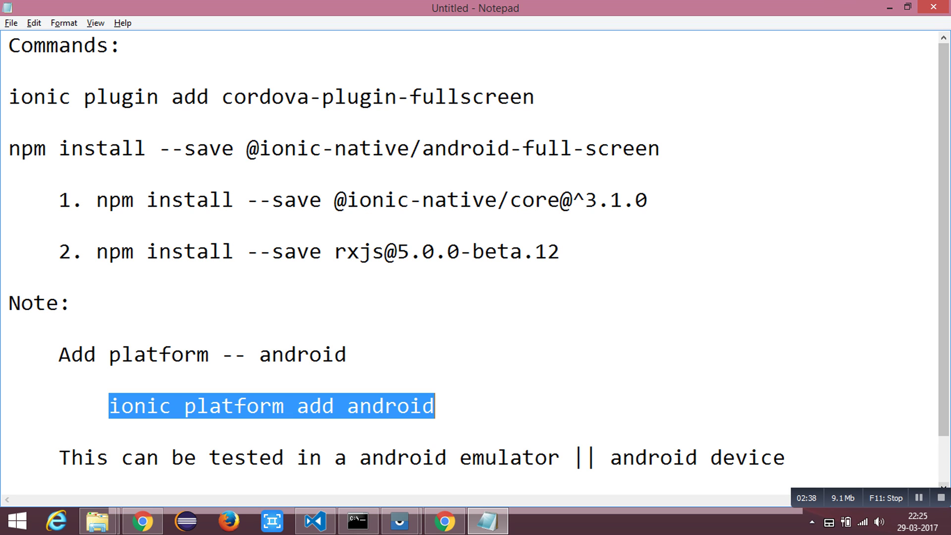
- Highlight android emulator and android device in the testing note
key(Down)
key(Down)
key(ctrl+Left)
key(shift+Right)
key(shift+Right)
key(shift+Right)
key(shift+Right)
key(shift+Right)
key(shift+Right)
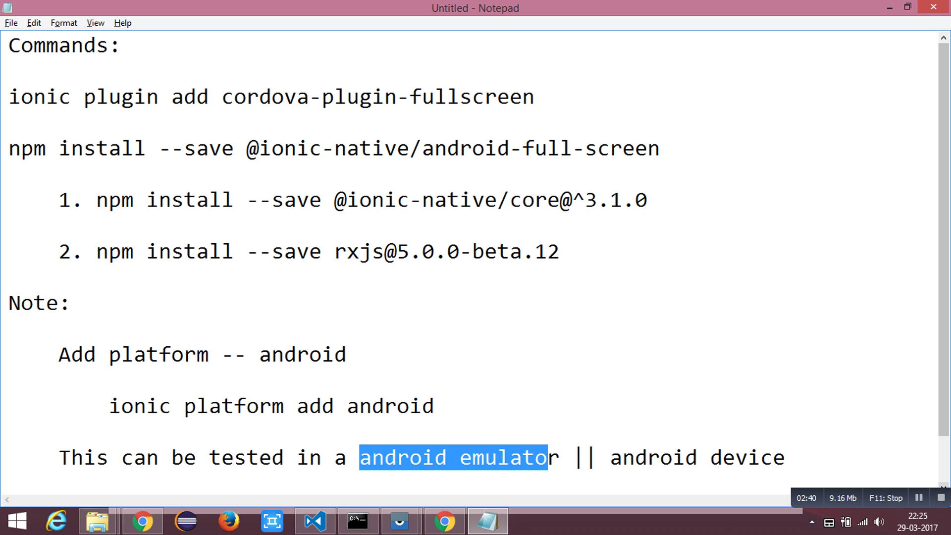
key(ctrl+Right)
key(ctrl+Right)
key(shift+Right)
key(shift+Right)
key(shift+Right)
key(shift+Right)
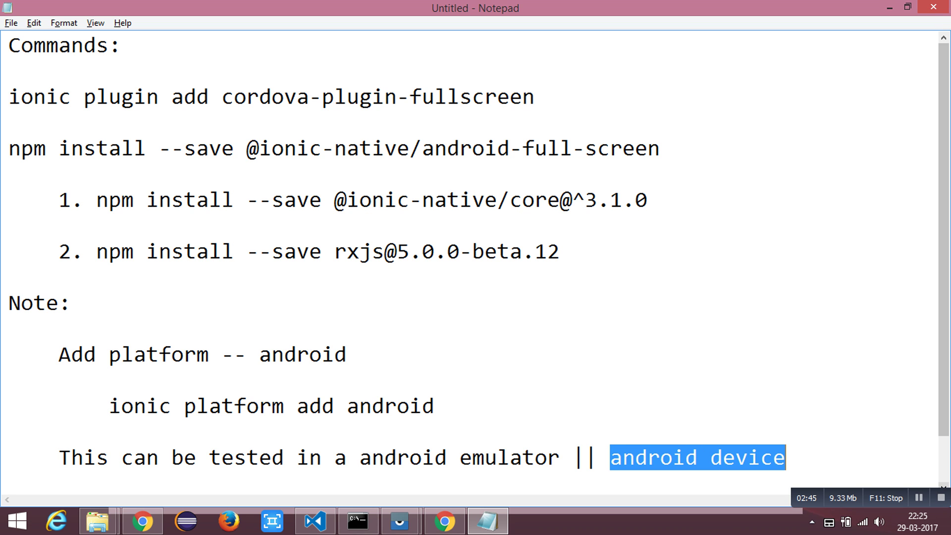
click(890, 7)
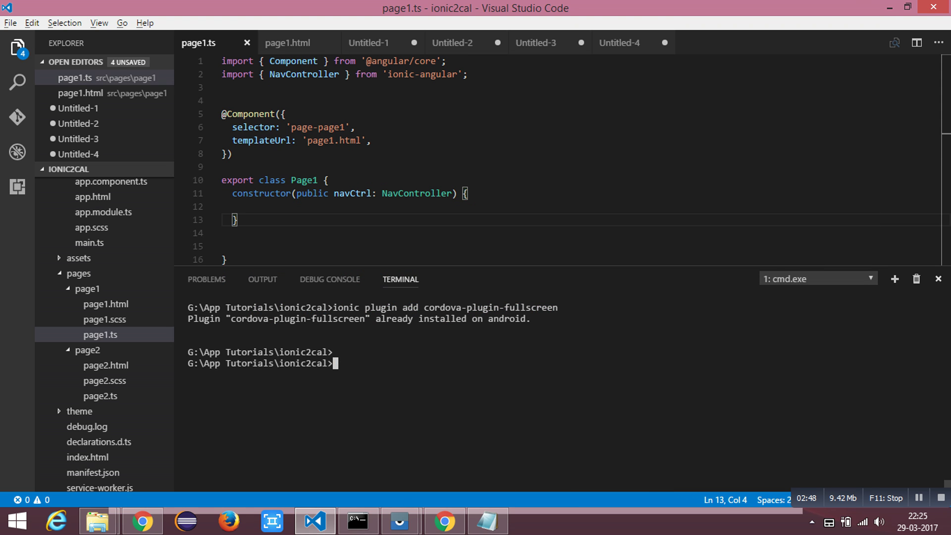
drag(328, 307, 554, 307)
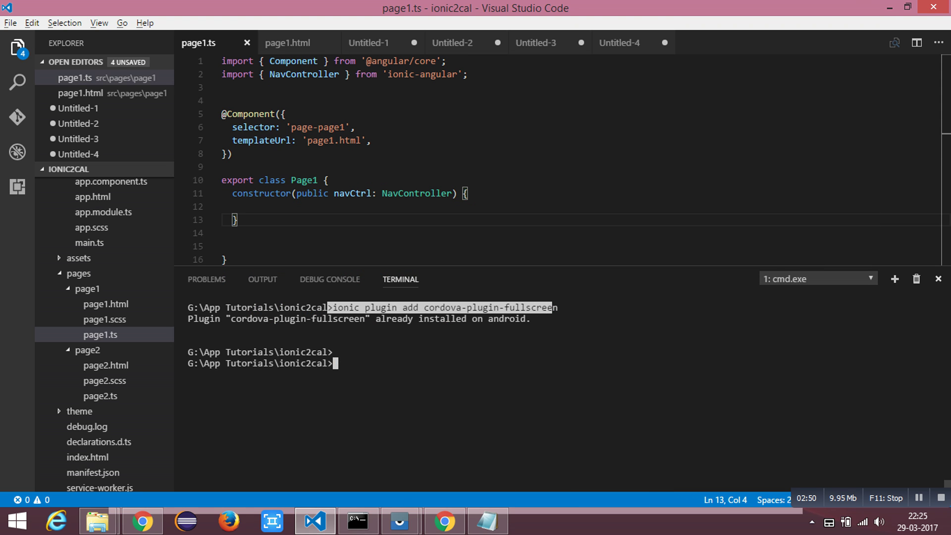
right_click(554, 308)
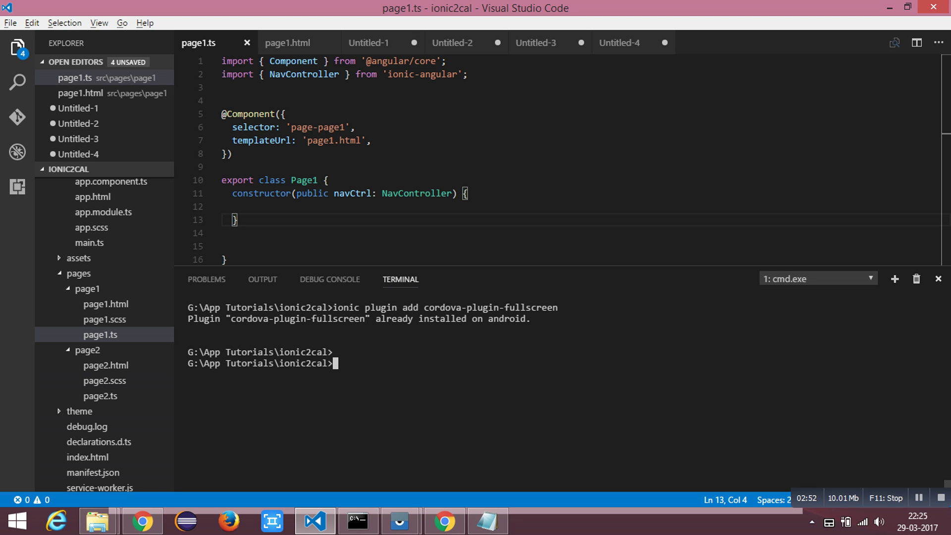
click(487, 520)
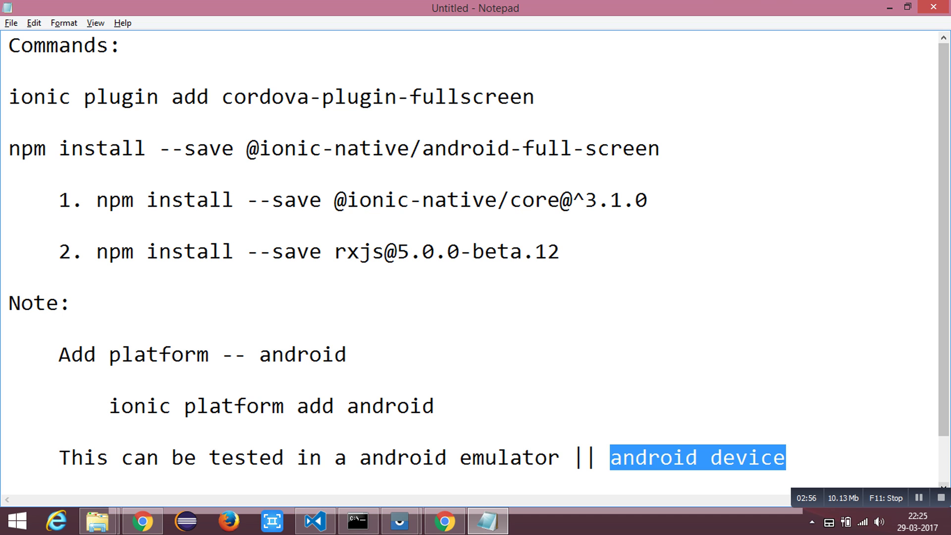
drag(397, 148, 649, 148)
drag(46, 148, 558, 251)
click(559, 252)
click(889, 8)
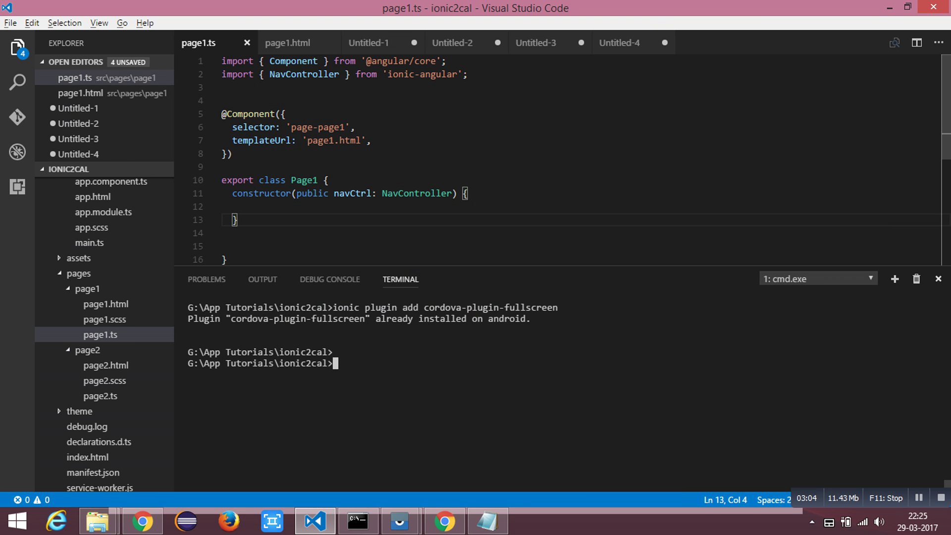
- Add the AndroidFullScreen import from Untitled-3 as line 3 of page1.ts
click(476, 74)
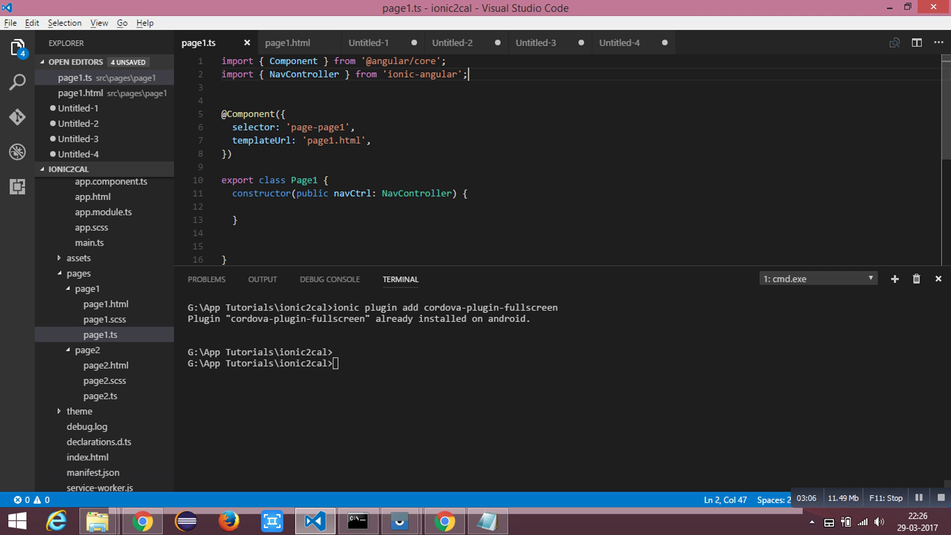
key(Return)
text(im)
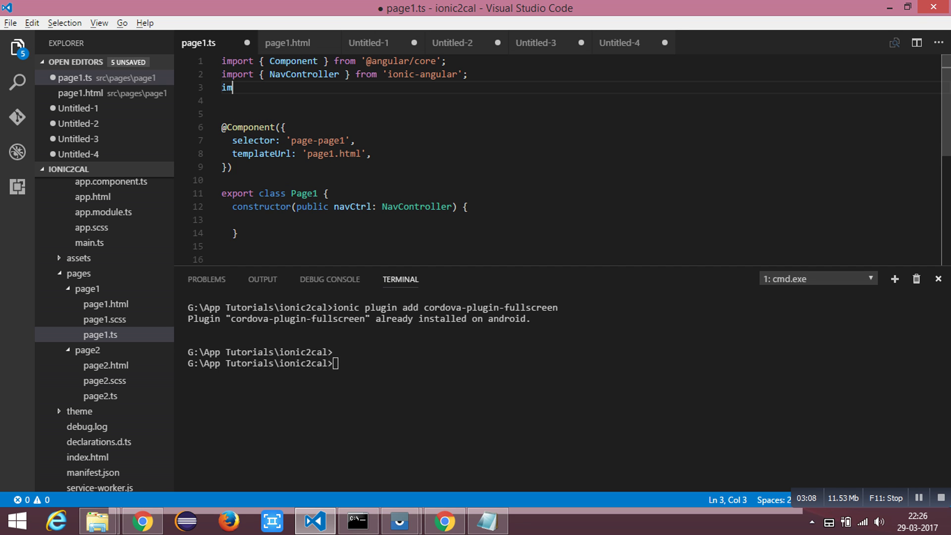
text(port)
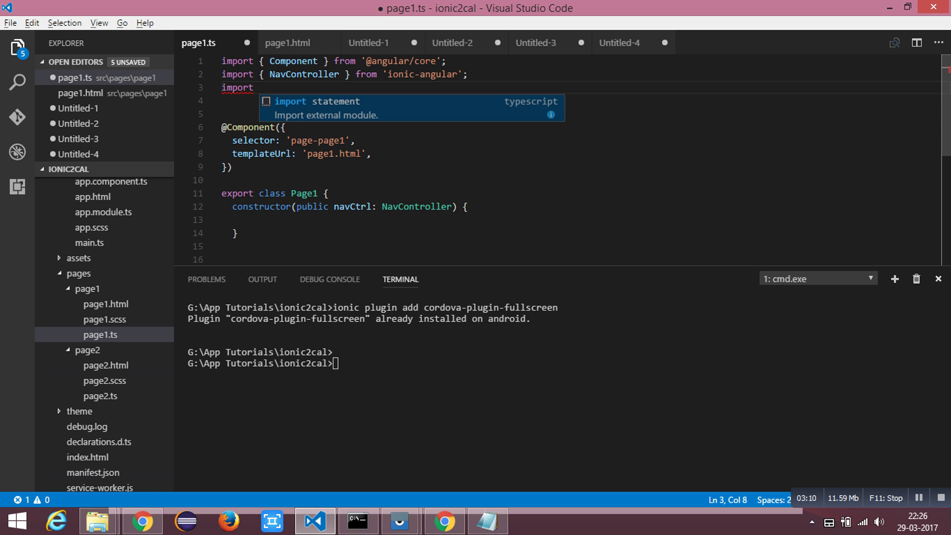
text( {)
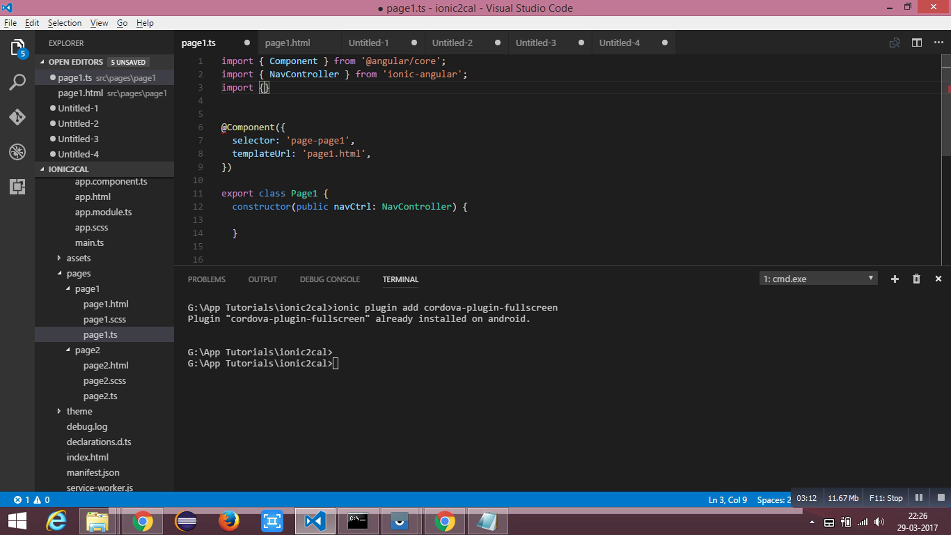
click(78, 138)
key(Up)
key(Up)
key(End)
key(shift+Home)
key(ctrl+c)
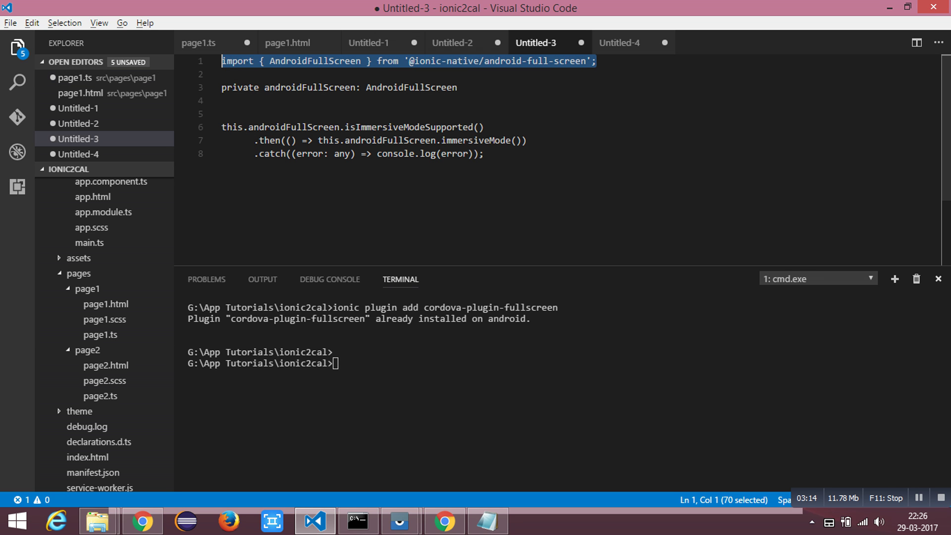
click(199, 43)
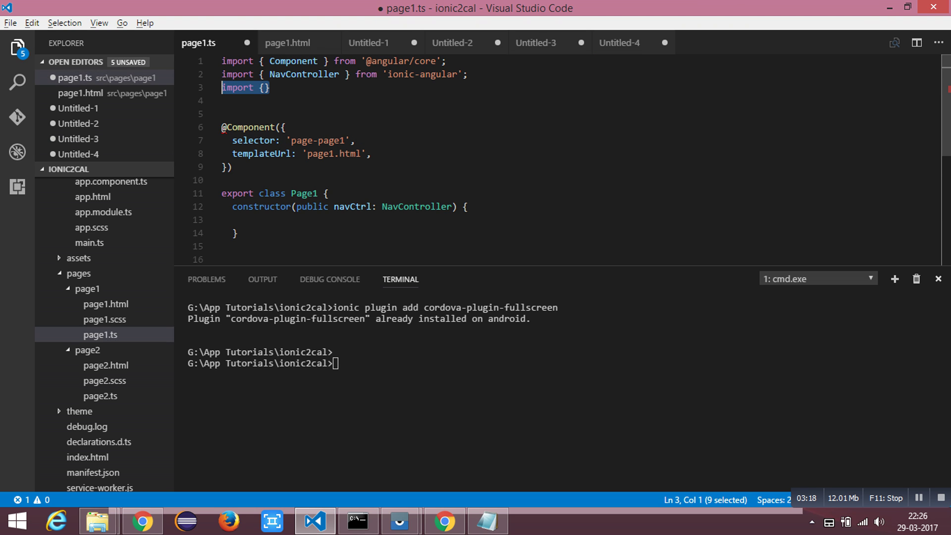
key(ctrl+v)
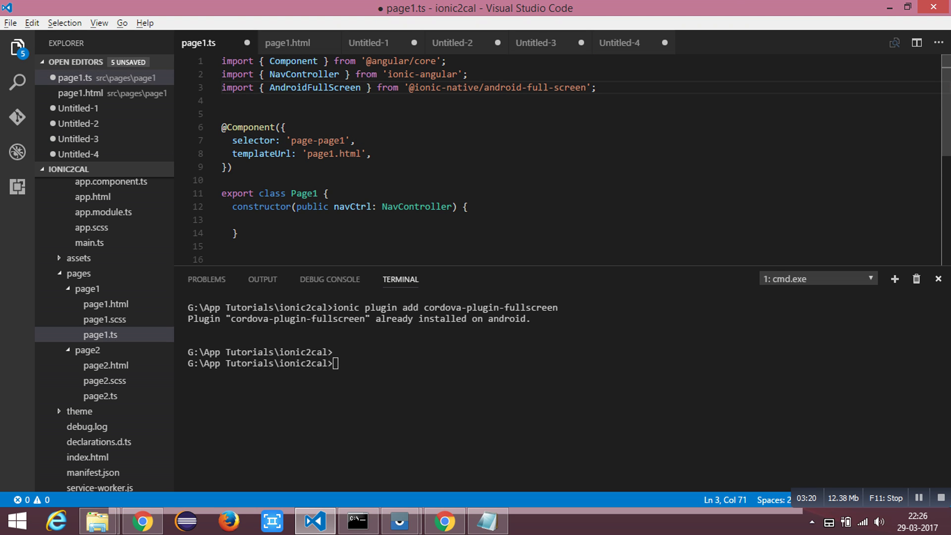
key(Down)
key(Down)
key(Down)
key(Return)
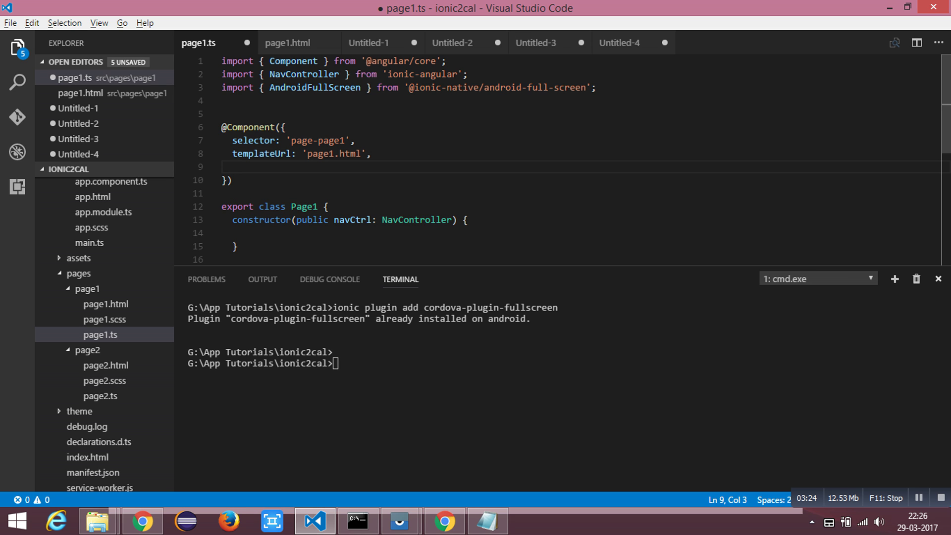
text(pr)
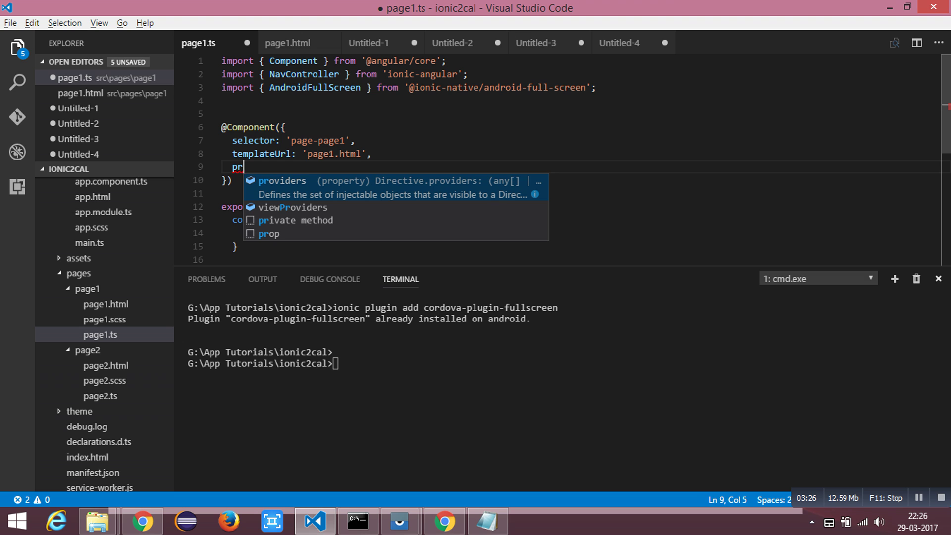
key(Return)
text(: )
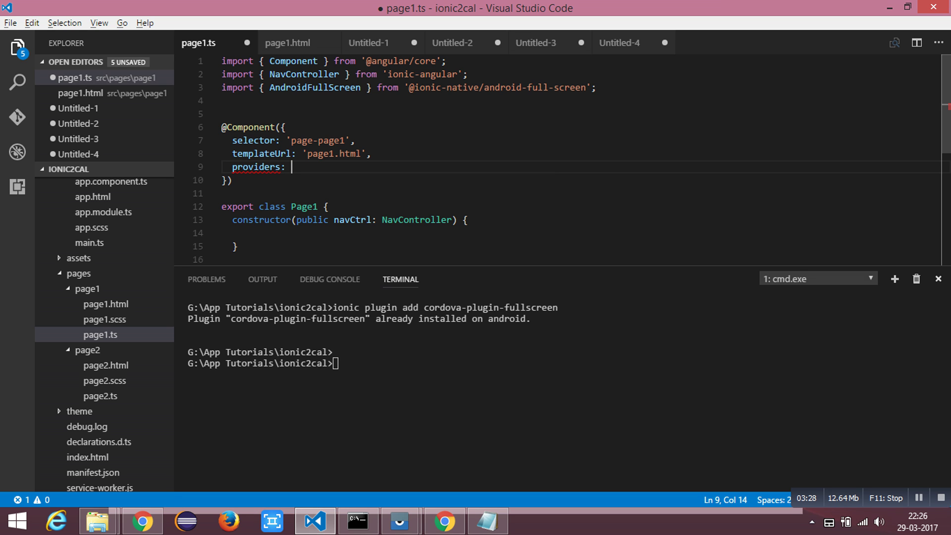
text([)
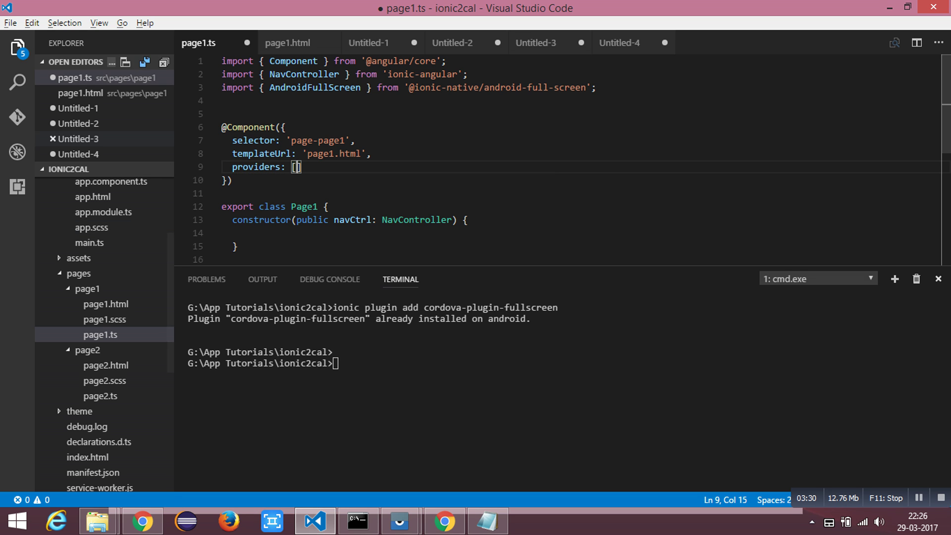
double_click(316, 88)
key(ctrl+c)
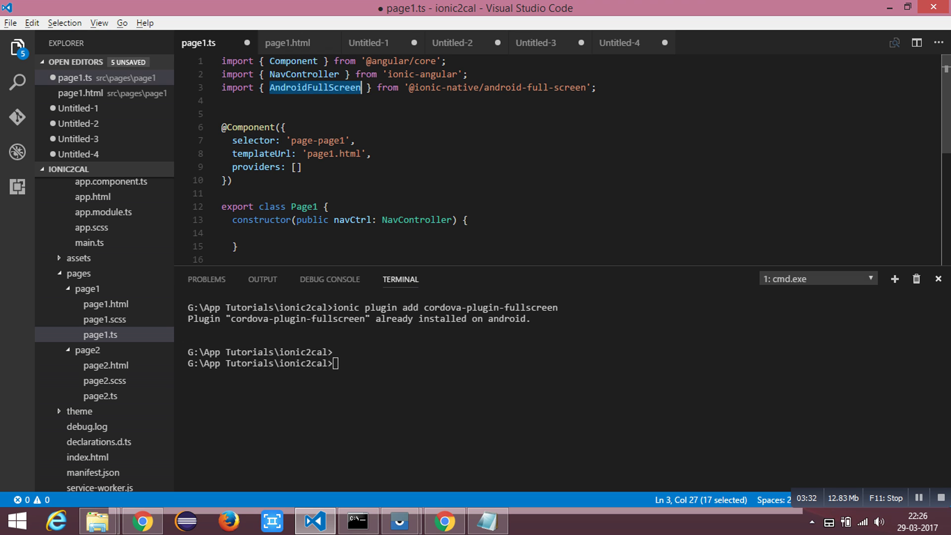
click(296, 168)
key(ctrl+v)
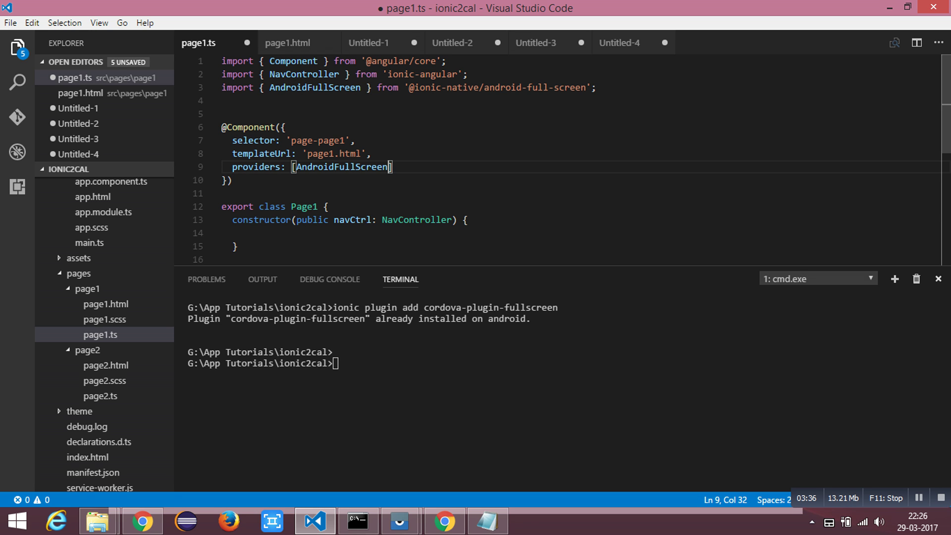
- Add 'private androidFullScreen: AndroidFullScreen' after NavController in the Page1 constructor
click(448, 220)
click(453, 220)
text(, )
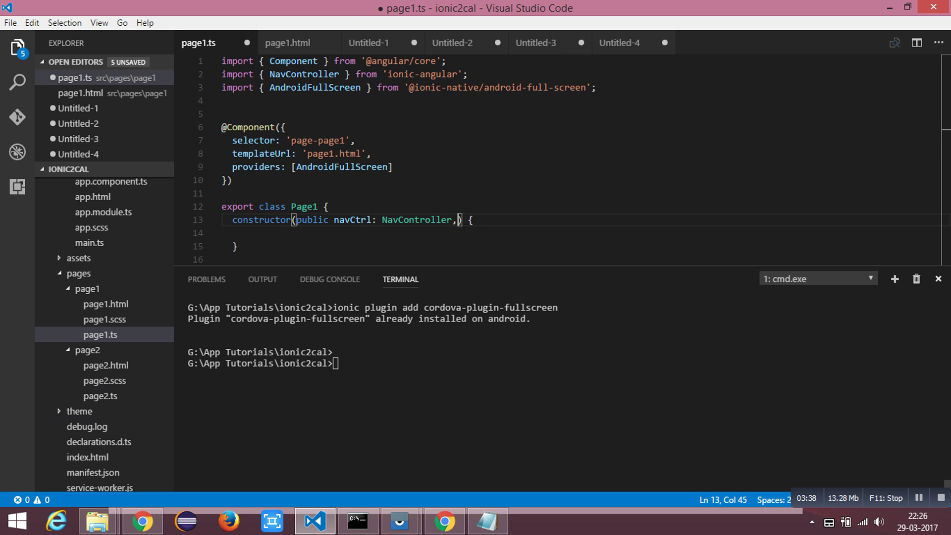
text(pri)
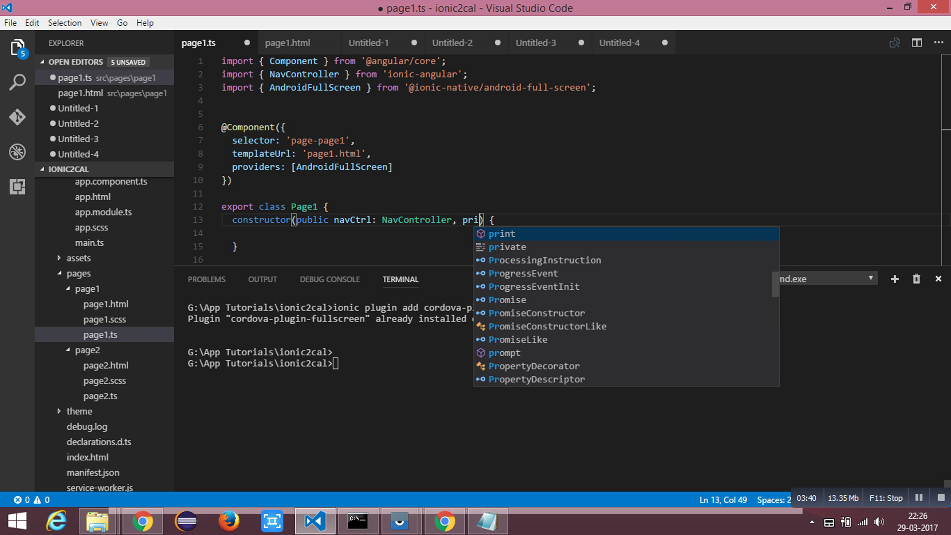
text(vate)
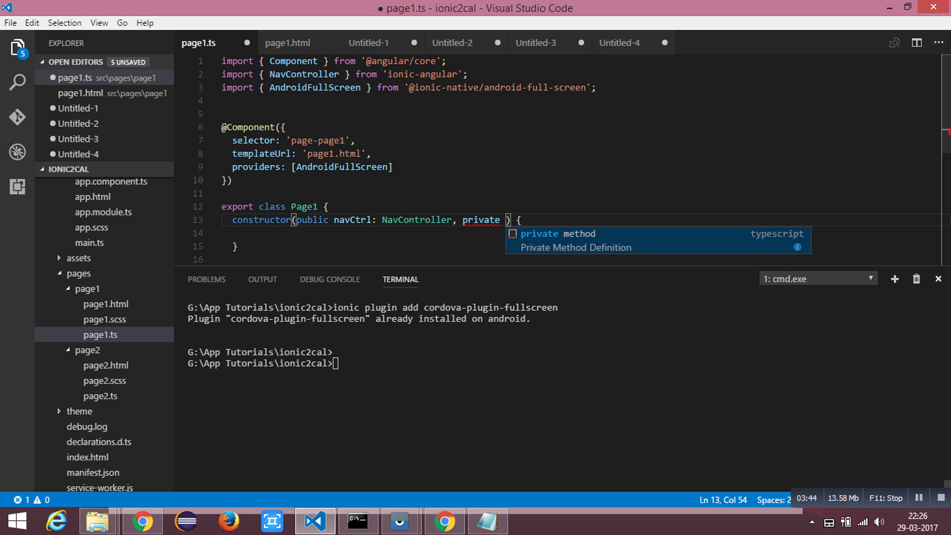
key(ctrl+Tab)
drag(458, 88, 265, 88)
key(ctrl+c)
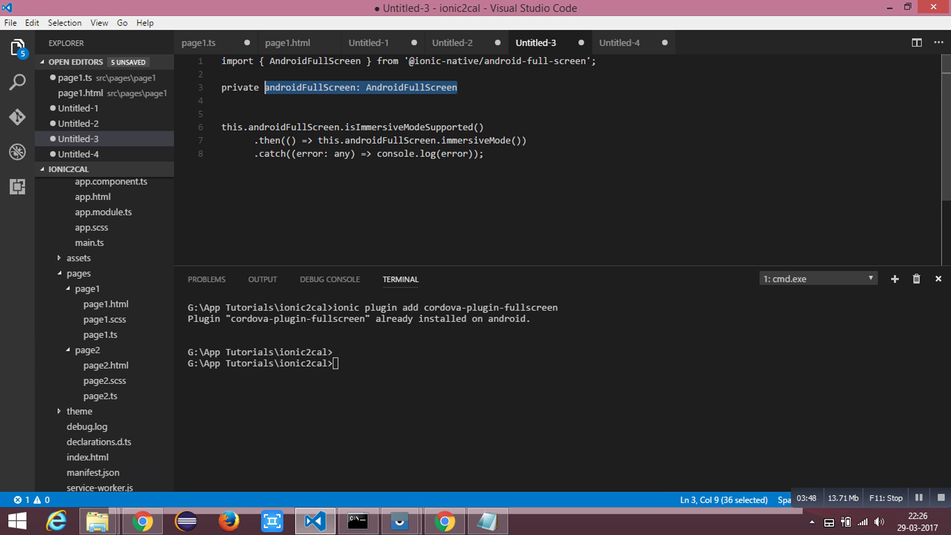
key(ctrl+Tab)
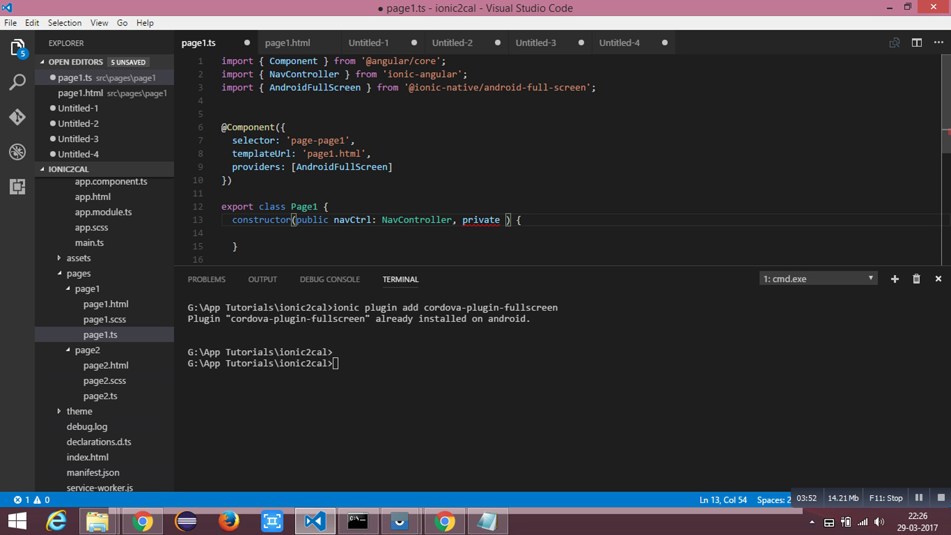
key(ctrl+v)
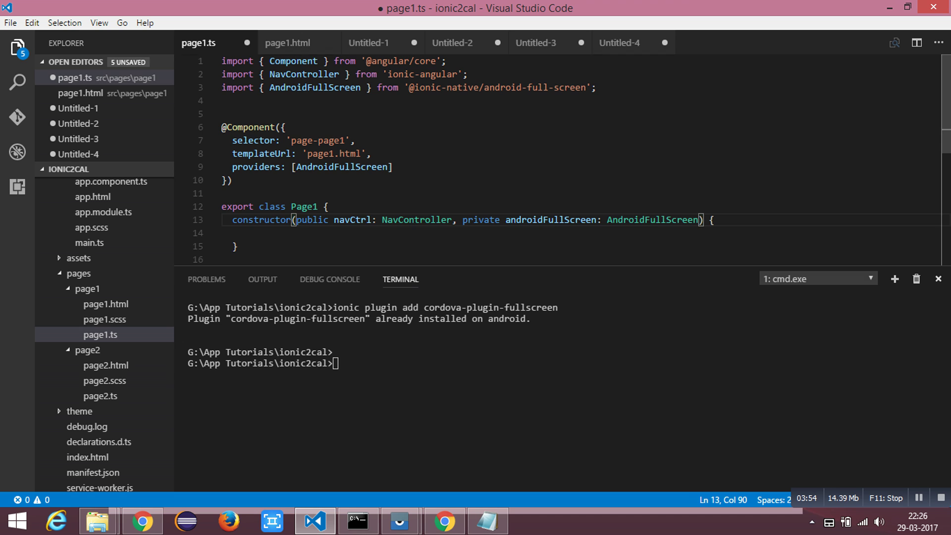
key(Down)
key(Home)
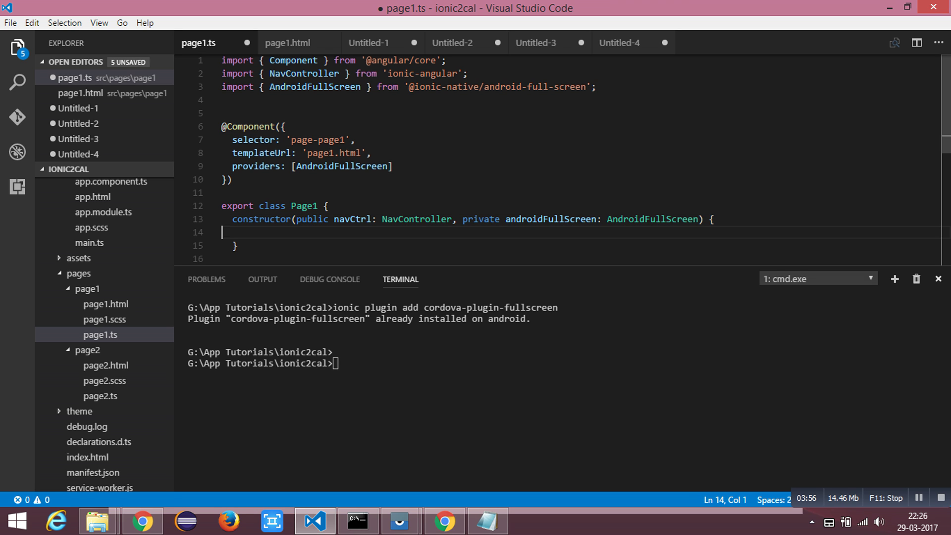
- Create fullscreen() by pasting the isImmersiveModeSupported, immersive mode and catch calls from the notes
key(Down)
key(Down)
key(Down)
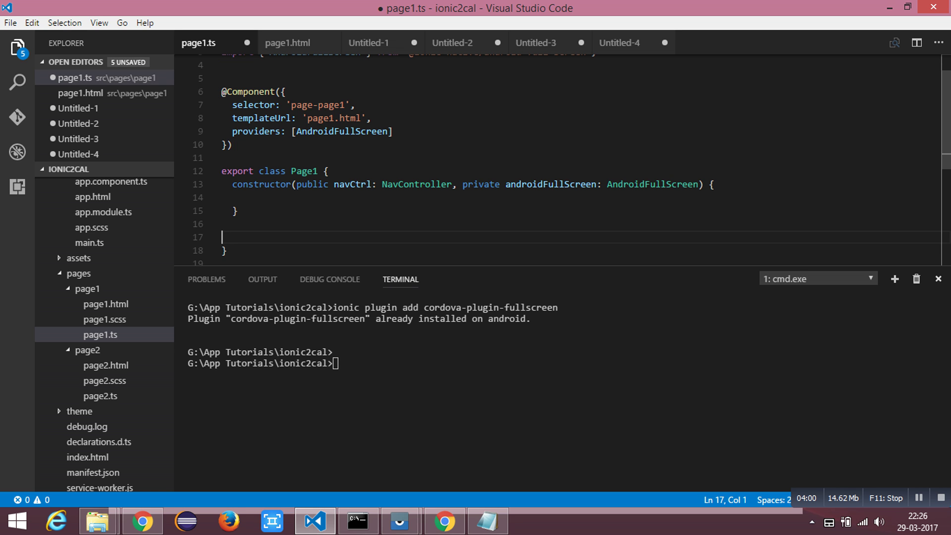
key(Tab)
text(fullsc)
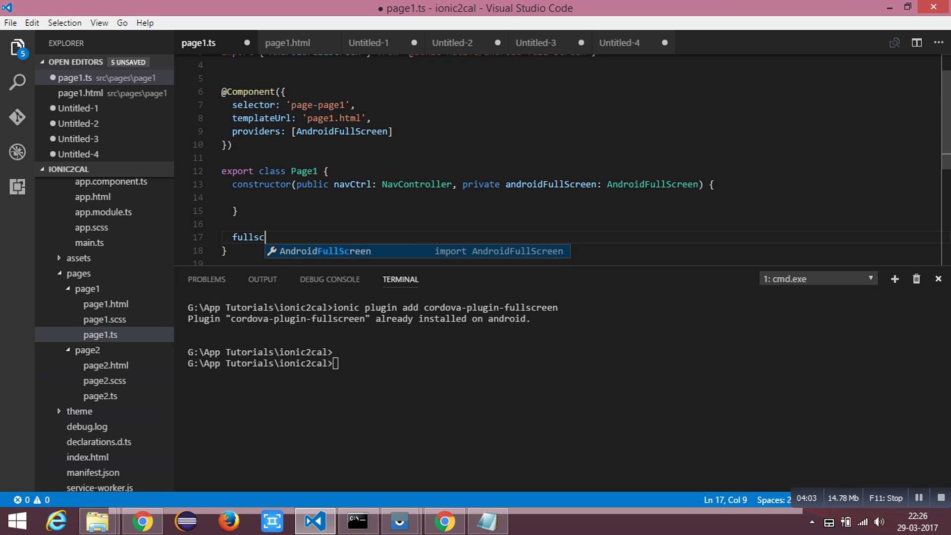
text(reen()
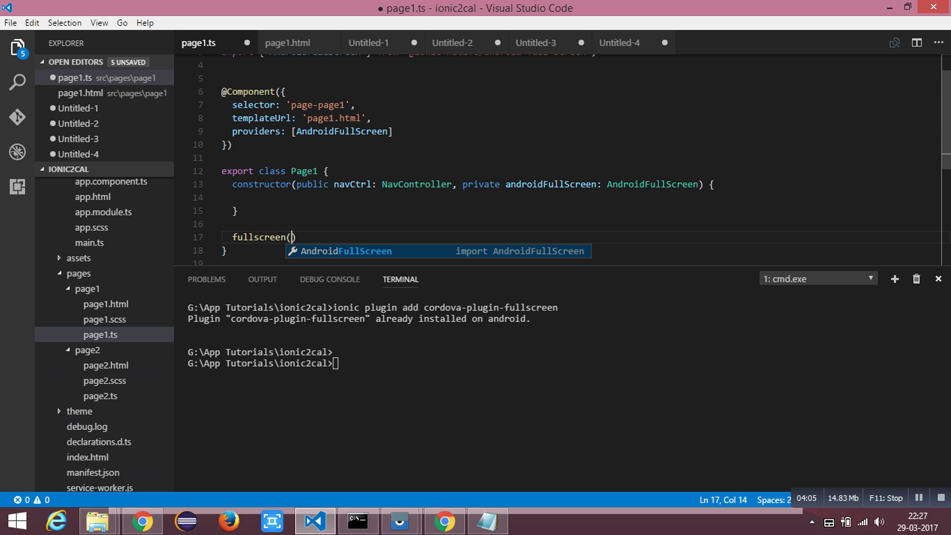
text() {)
key(Return)
key(ctrl+Tab)
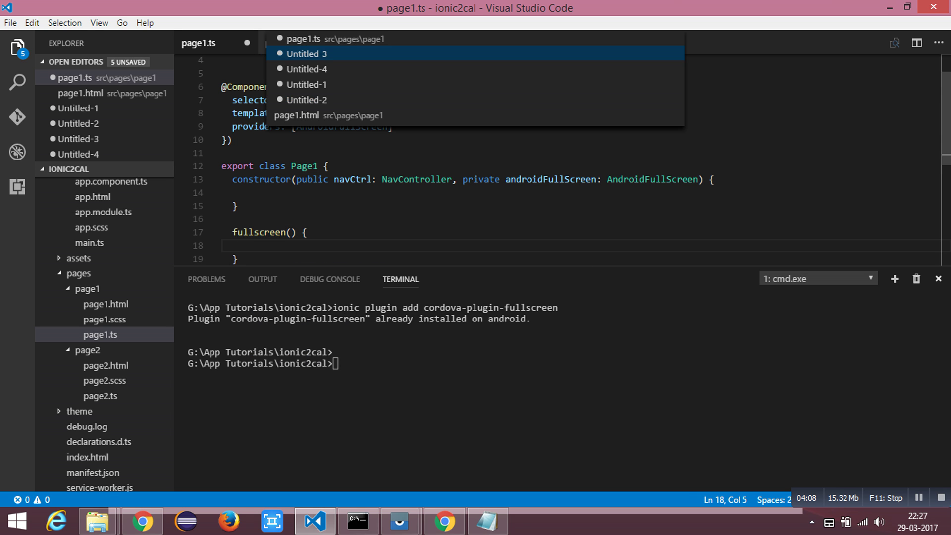
drag(484, 155, 223, 127)
key(ctrl+c)
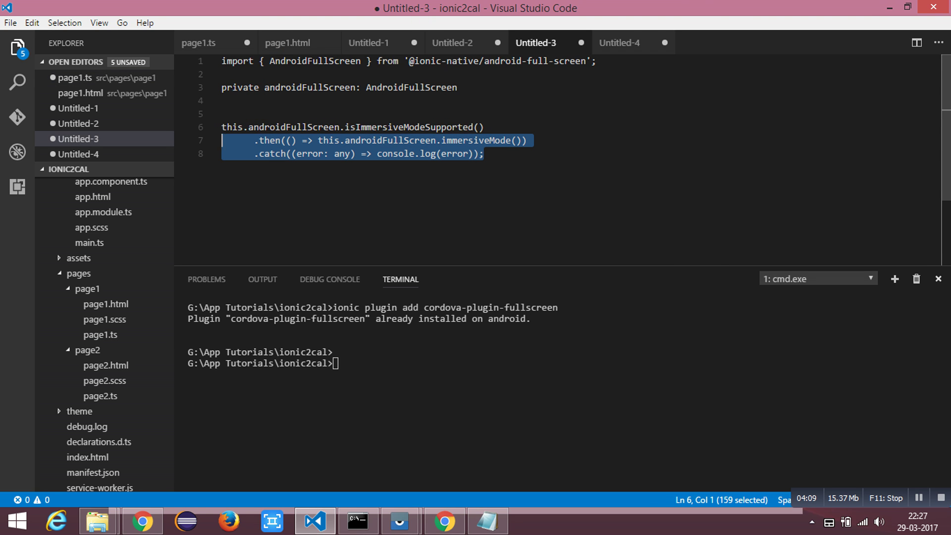
key(ctrl+Tab)
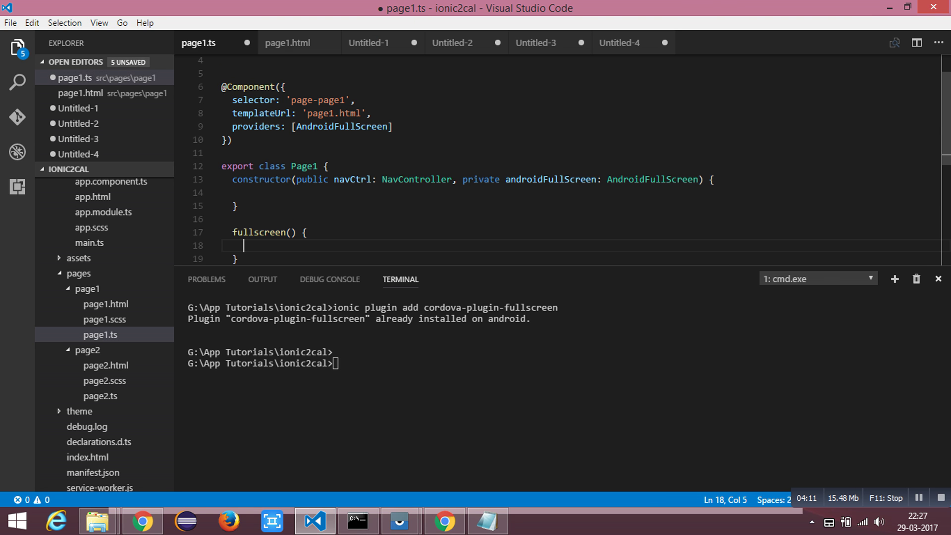
key(ctrl+v)
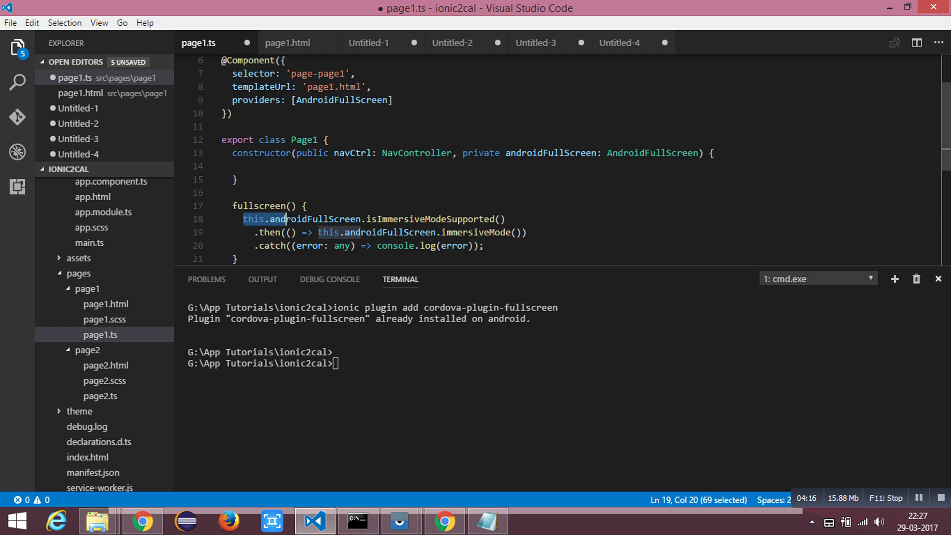
drag(243, 219, 485, 245)
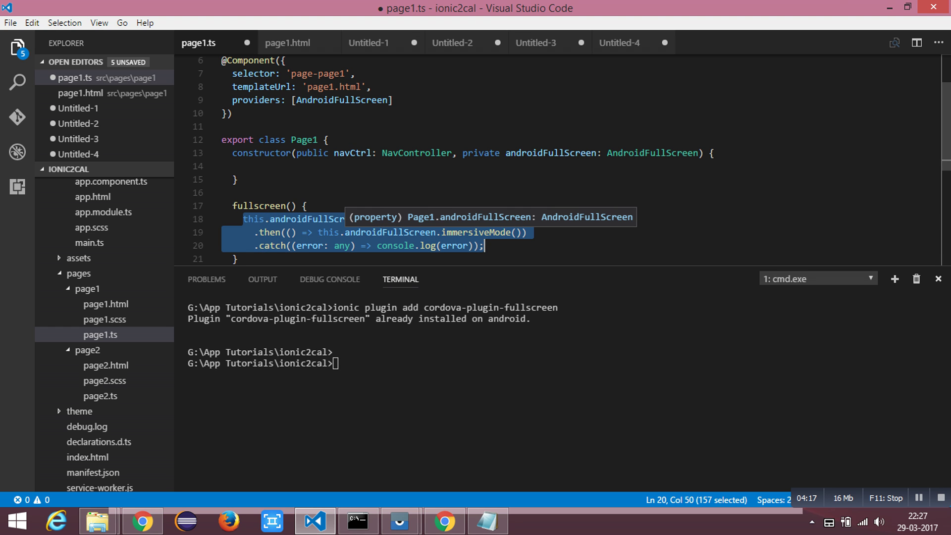
- Review isImmersiveModeSupported, androidFullScreen and the catch clause, then save page1.ts
click(302, 206)
scroll(557, 160, up, 2)
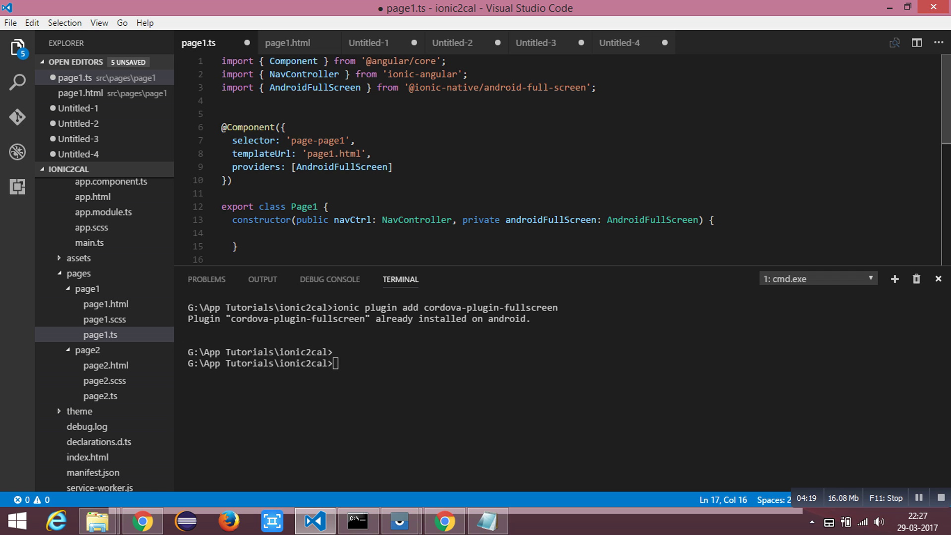
scroll(557, 160, down, 2)
double_click(432, 216)
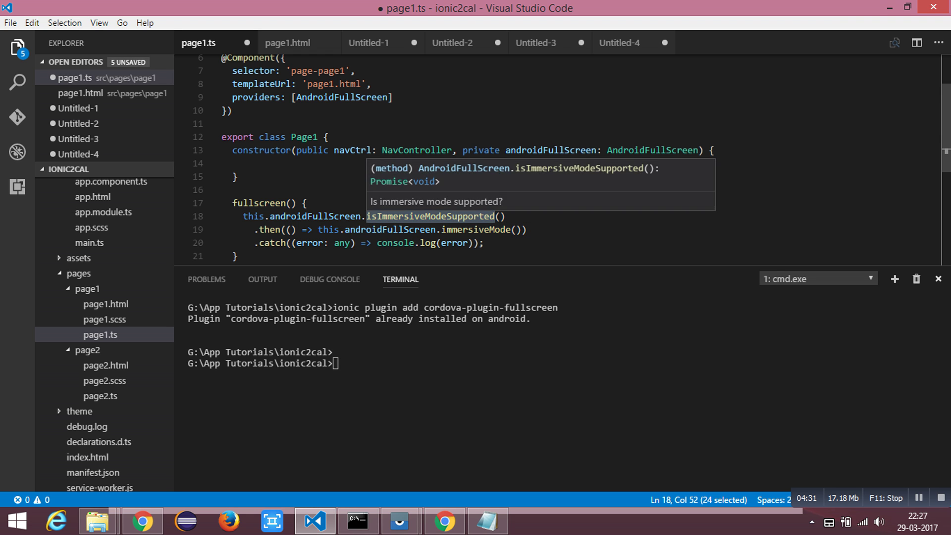
scroll(446, 186, down, 1)
scroll(491, 160, down, 1)
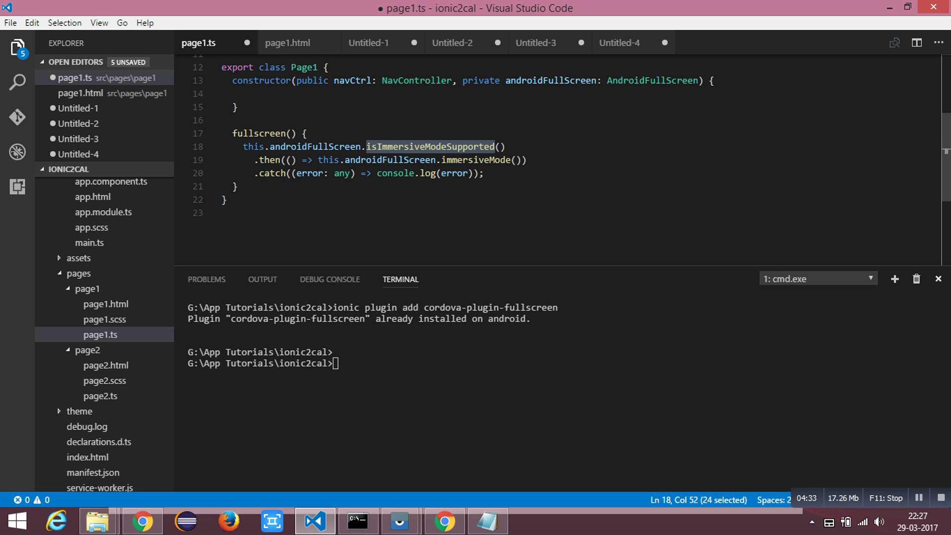
double_click(320, 146)
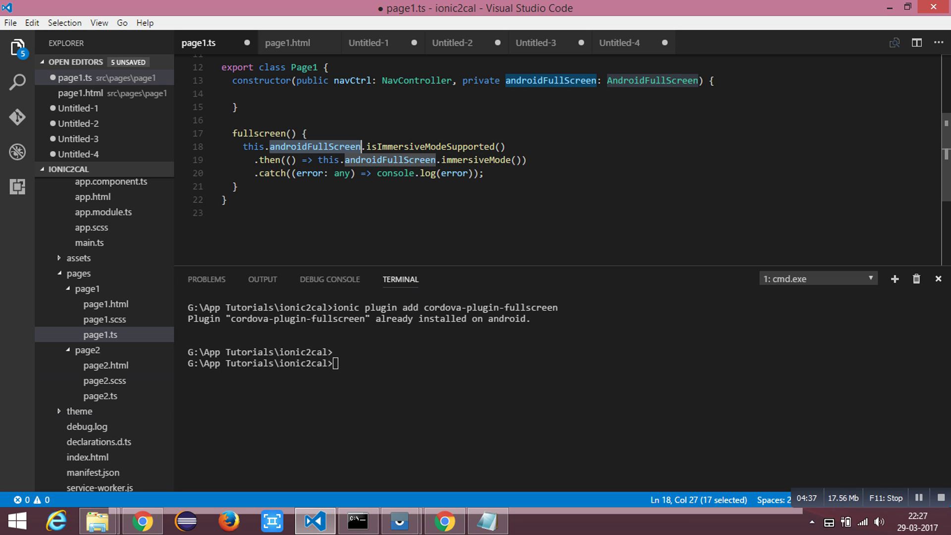
key(Down)
key(Down)
key(Down)
drag(270, 173, 479, 173)
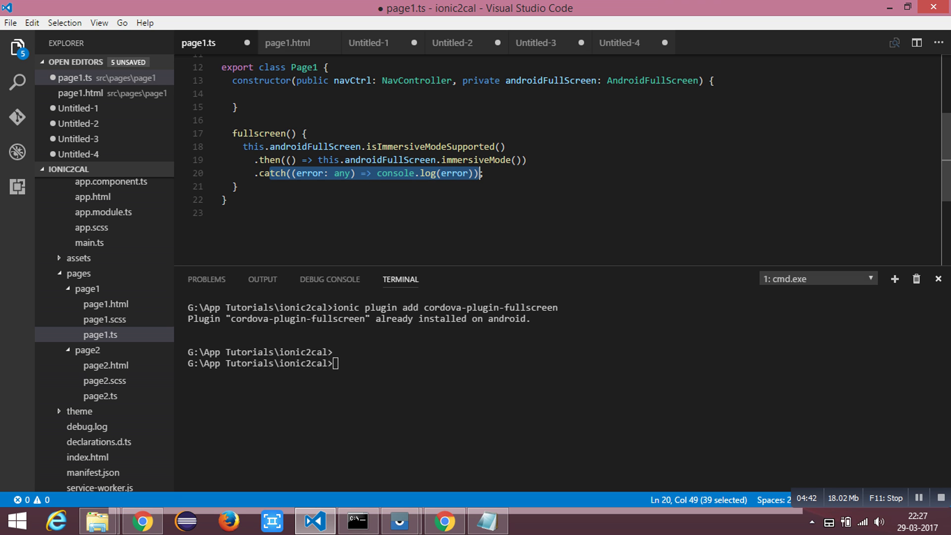
key(ctrl+s)
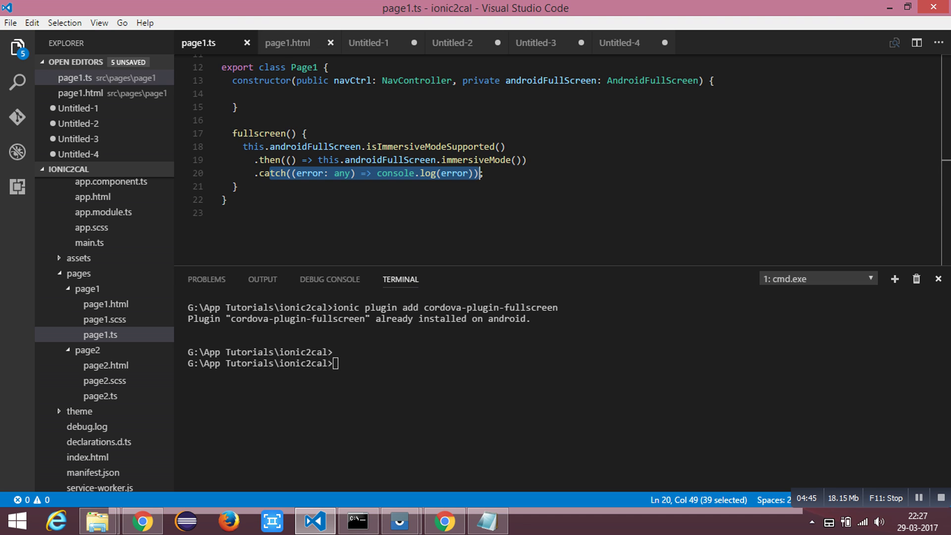
- In page1.html, duplicate the Toggle Menu button onto line 19
click(288, 43)
key(Left)
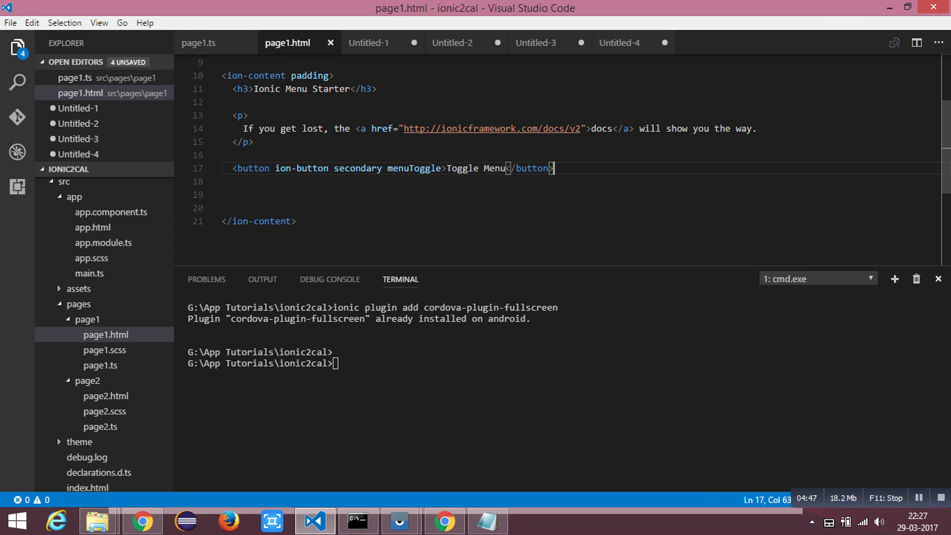
key(shift+Home)
key(Left)
key(Right)
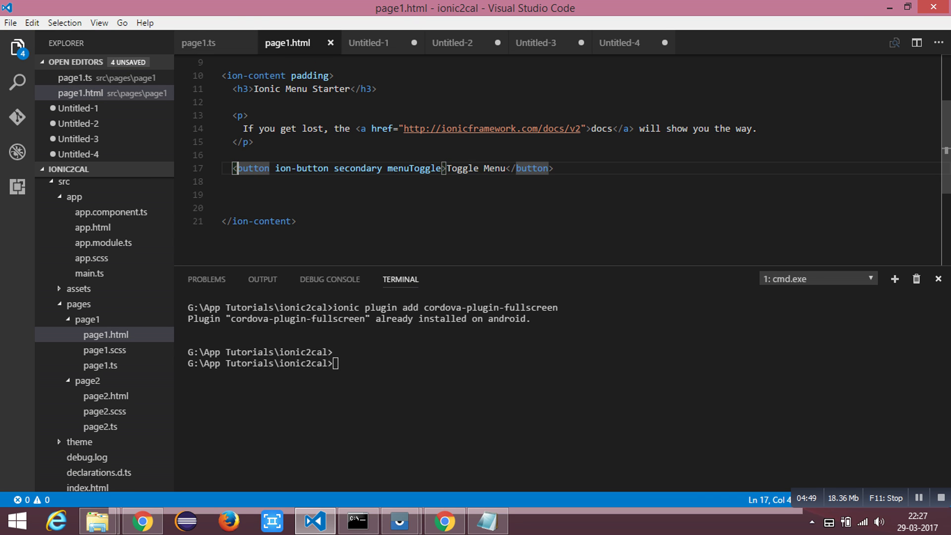
key(Return)
key(Return)
key(BackSpace)
key(BackSpace)
key(ctrl+s)
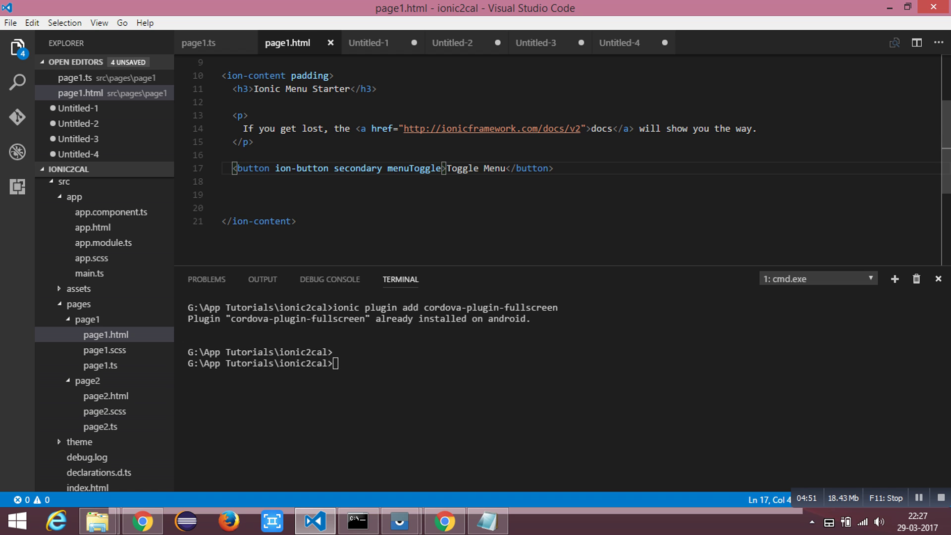
key(Home)
key(shift+End)
key(ctrl+c)
key(End)
key(Return)
key(Return)
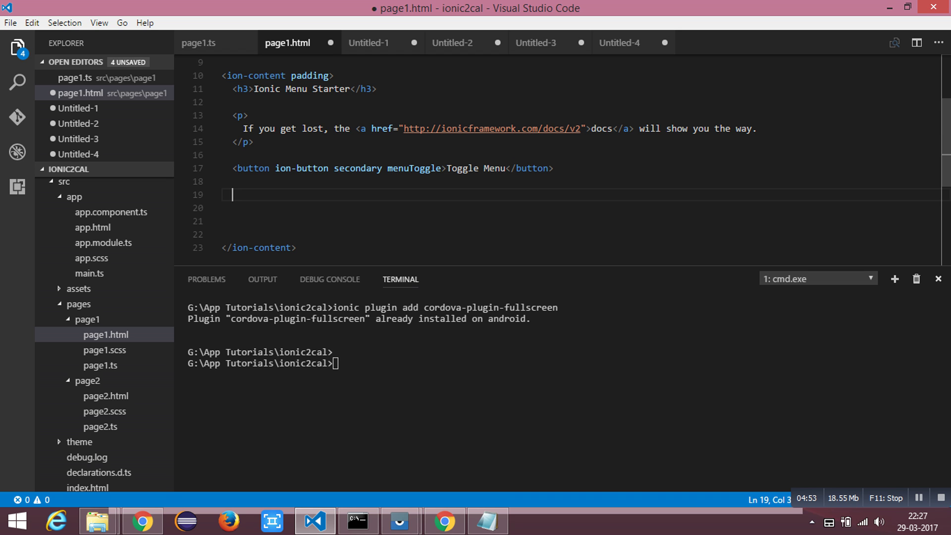
key(ctrl+v)
- Relabel the copy 'Full Screen' with (click)='fullscreen()', save, and switch to the browser
key(Left)
key(Left)
key(Left)
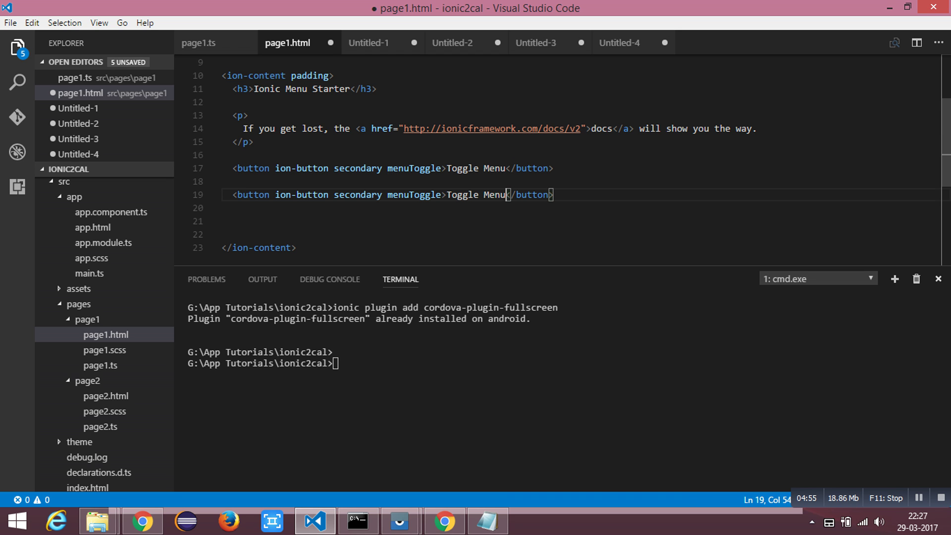
key(ctrl+shift+Left)
key(ctrl+shift+Left)
text(Full)
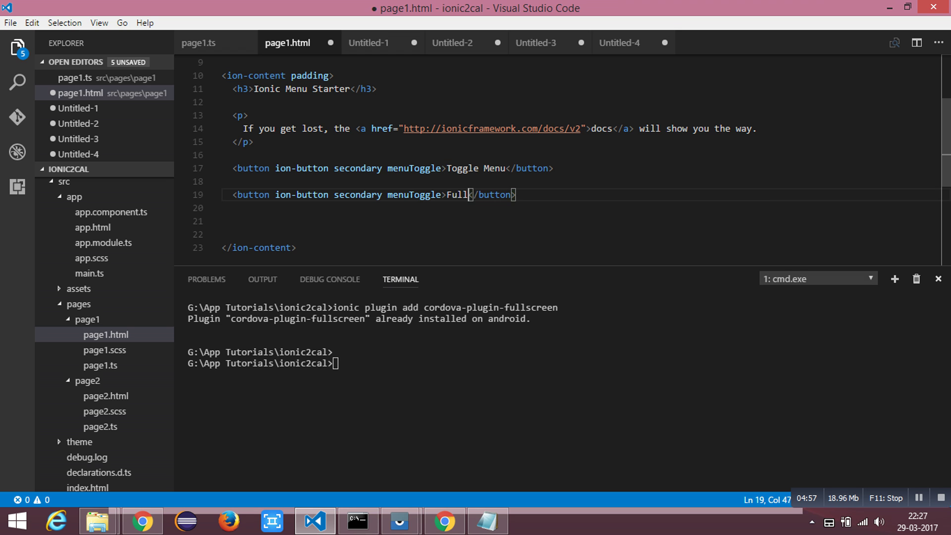
text( Screen)
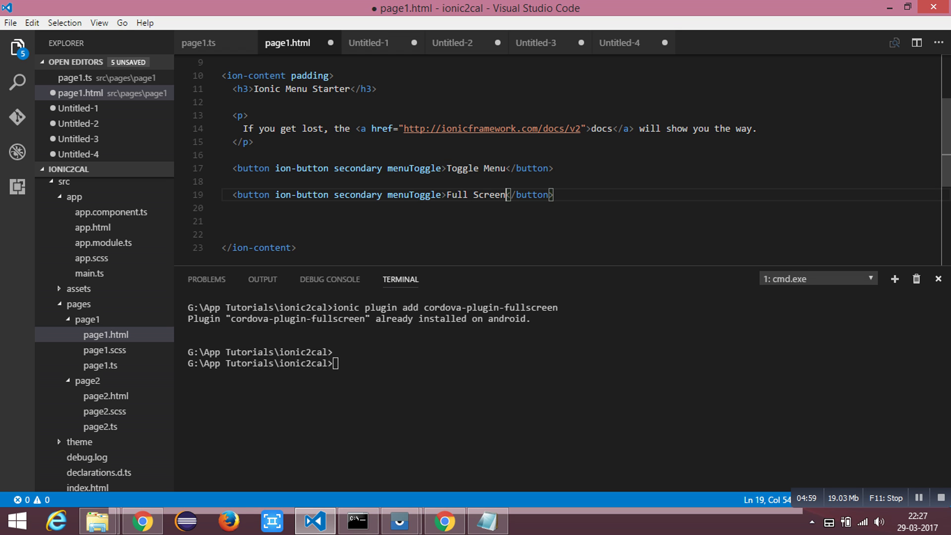
key(ctrl+Left)
key(ctrl+Left)
key(ctrl+Left)
key(ctrl+shift+Right)
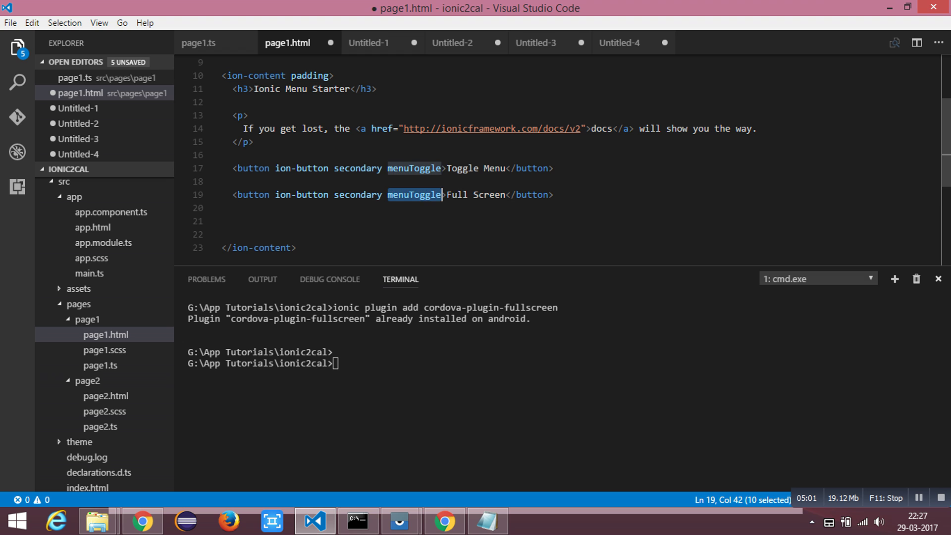
key(BackSpace)
text(()
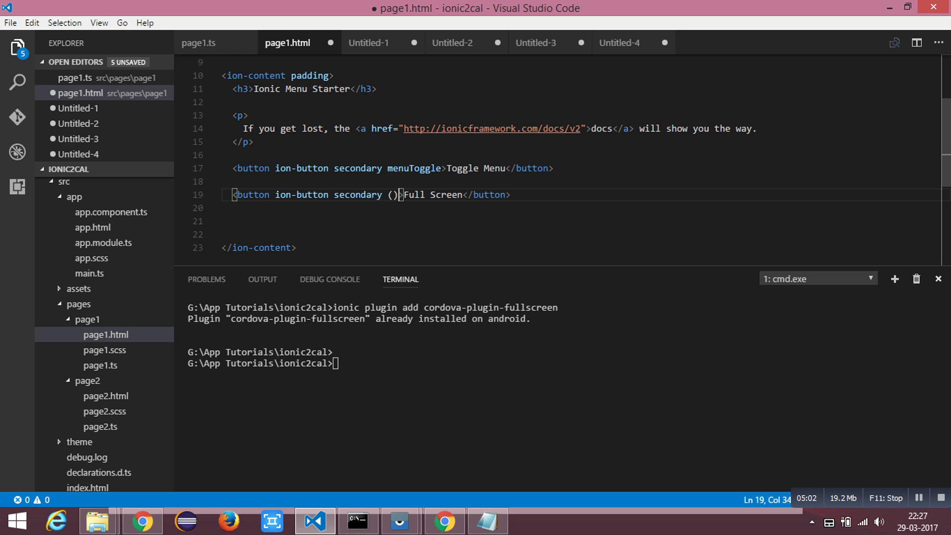
text(click)
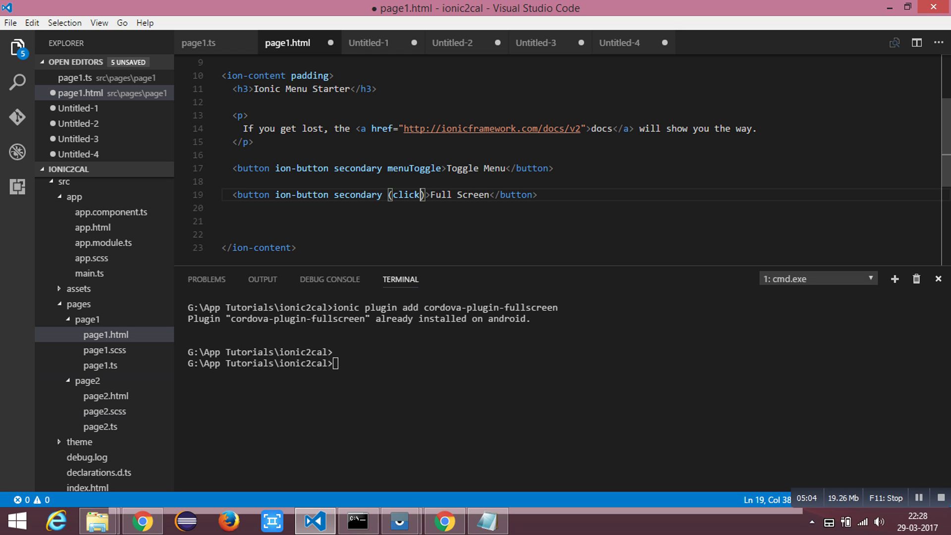
text()='')
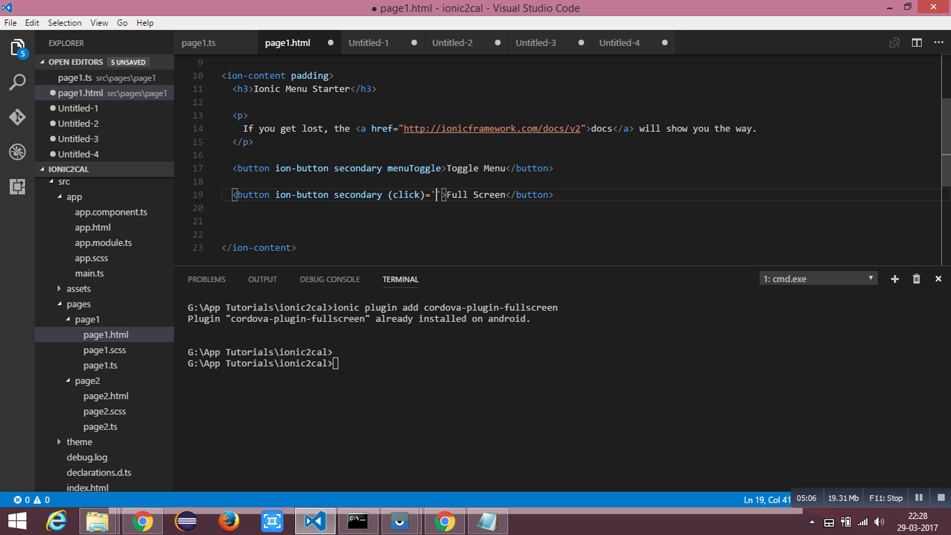
text(fun)
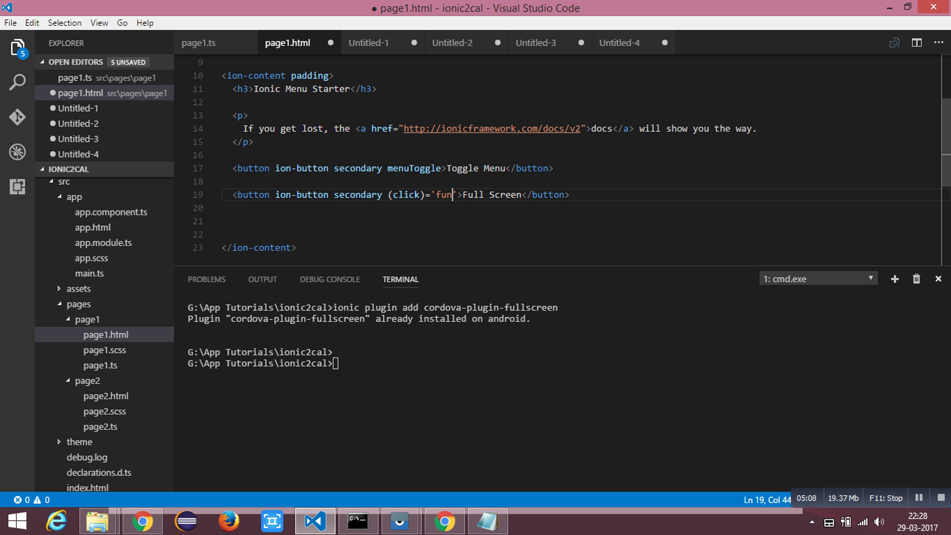
key(BackSpace)
text(llsc)
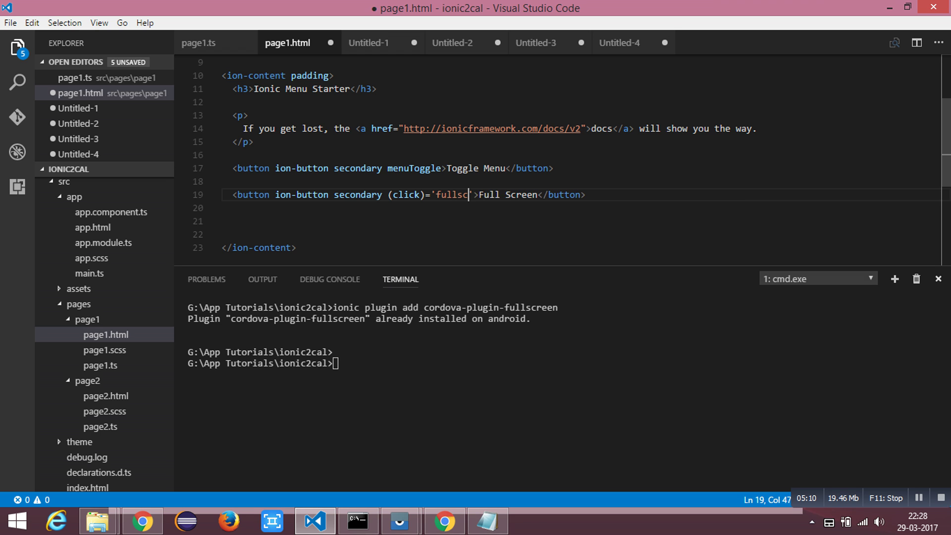
text(reen)
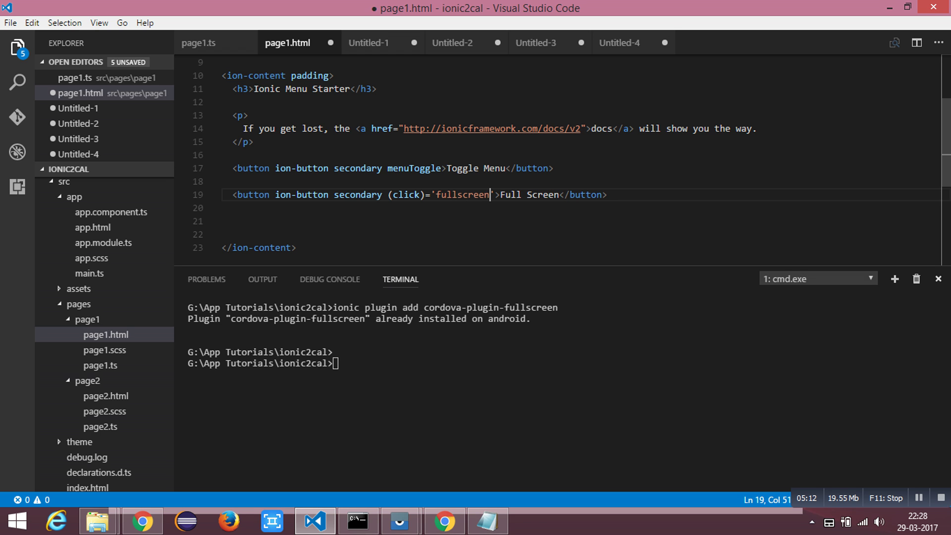
text(())
key(ctrl+s)
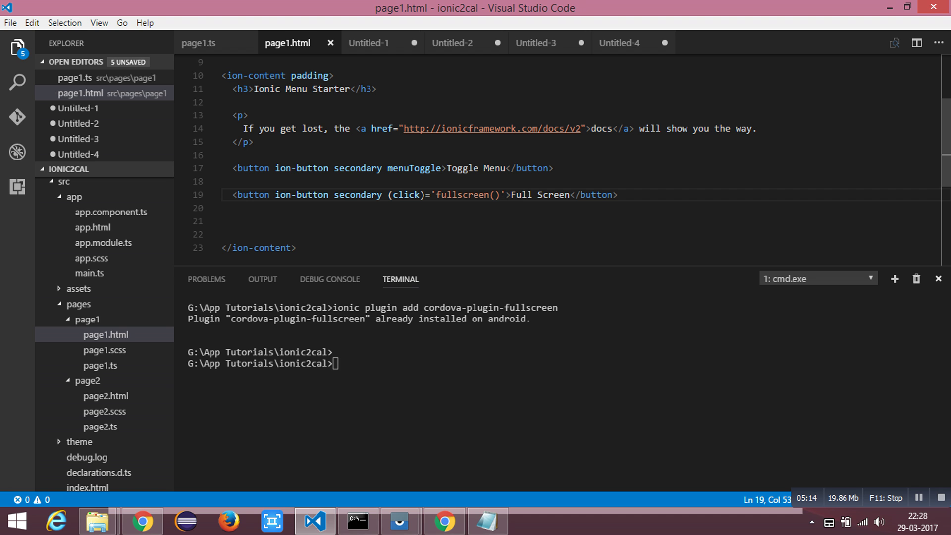
key(alt+Tab)
key(alt+Tab)
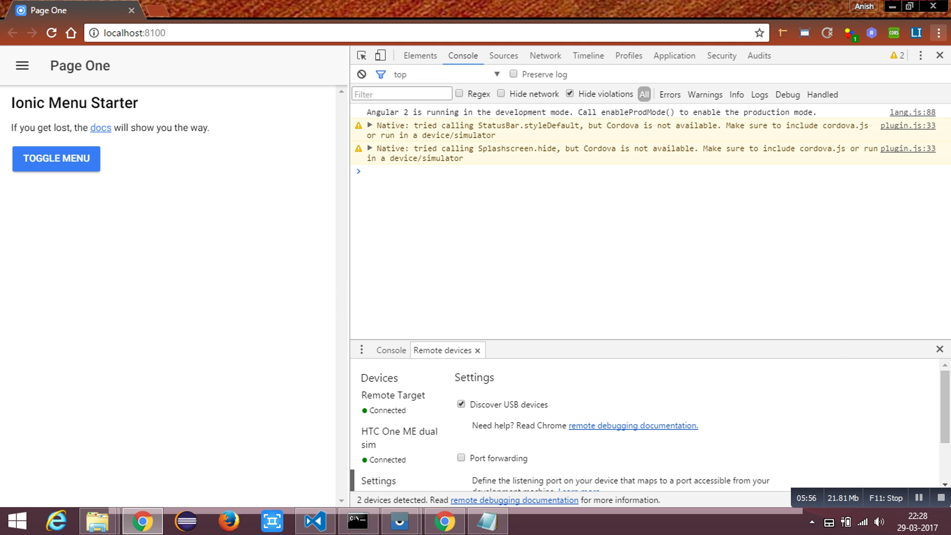
- After checking the reloaded Page One console warnings, return to Visual Studio Code
key(alt+Tab)
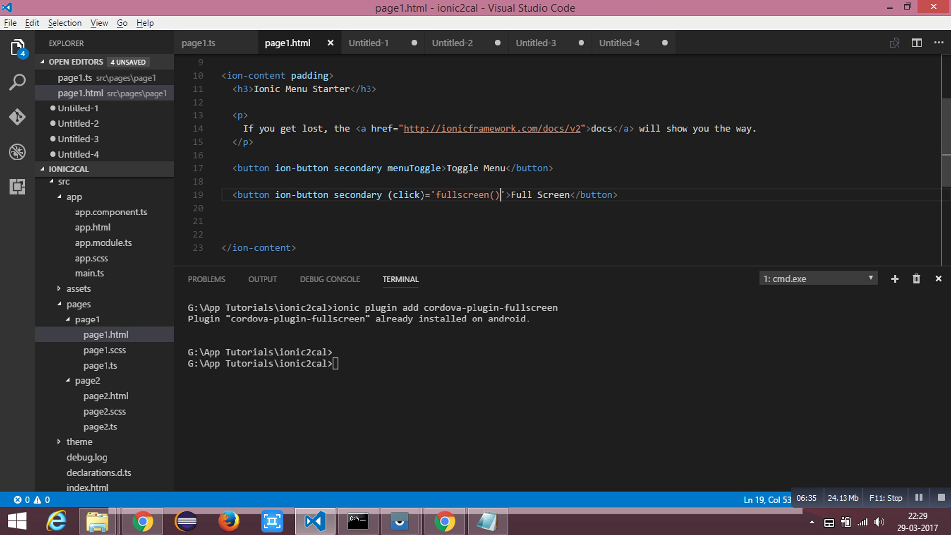
- Copy the methods from showUnderSystemUI through leanMode in Untitled-2
click(453, 42)
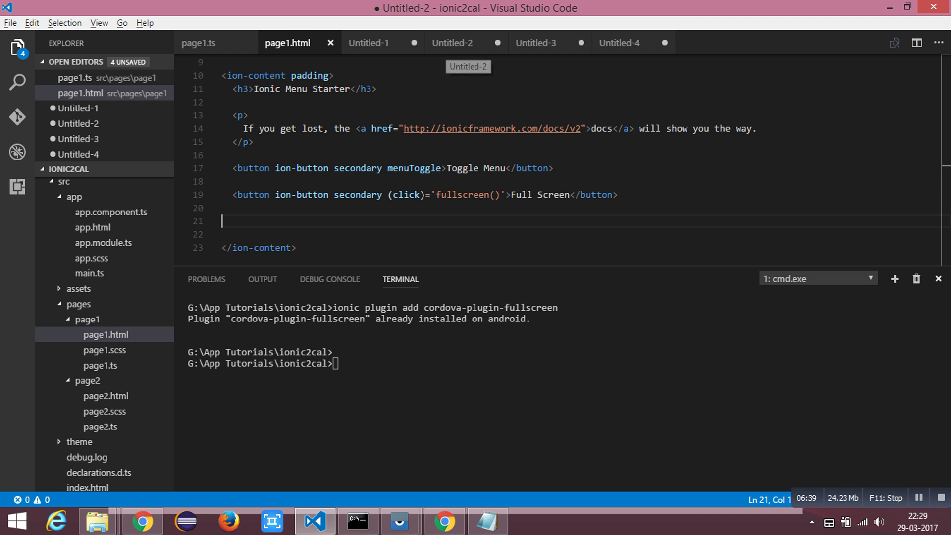
click(450, 46)
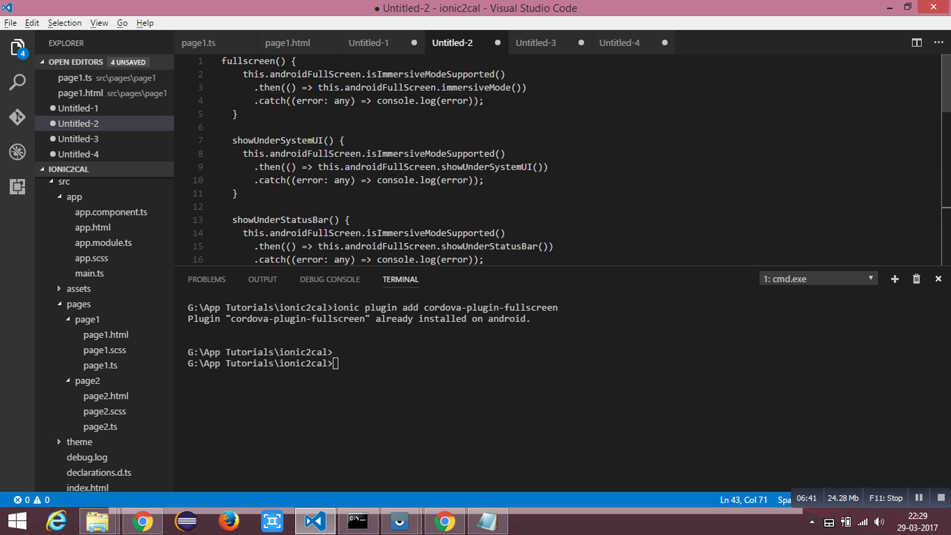
click(233, 140)
scroll(564, 149, down, 2)
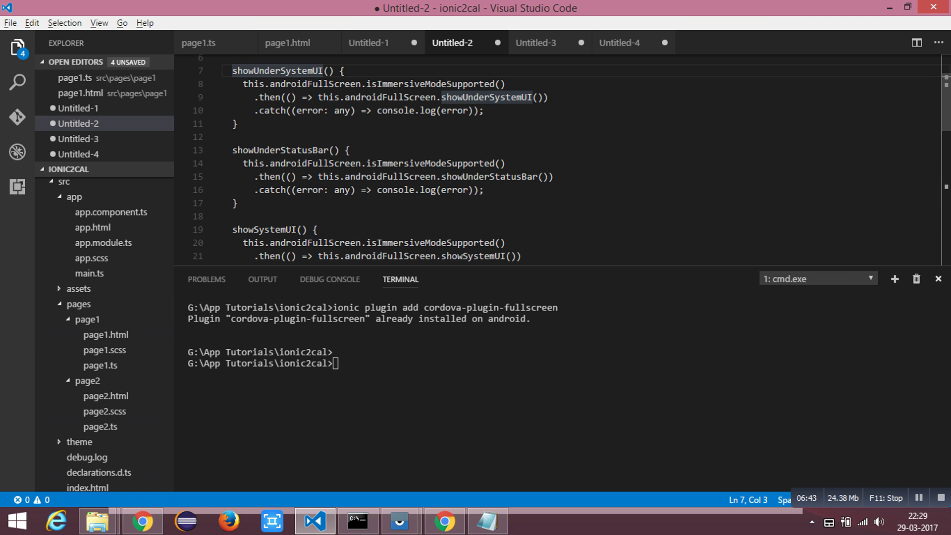
scroll(565, 160, down, 2)
scroll(565, 160, down, 1)
scroll(566, 160, down, 1)
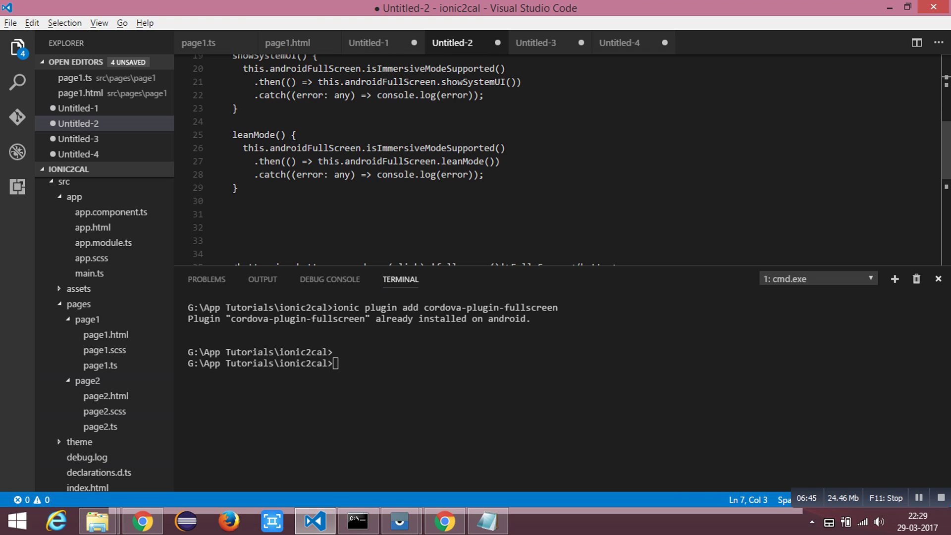
shift+click(238, 188)
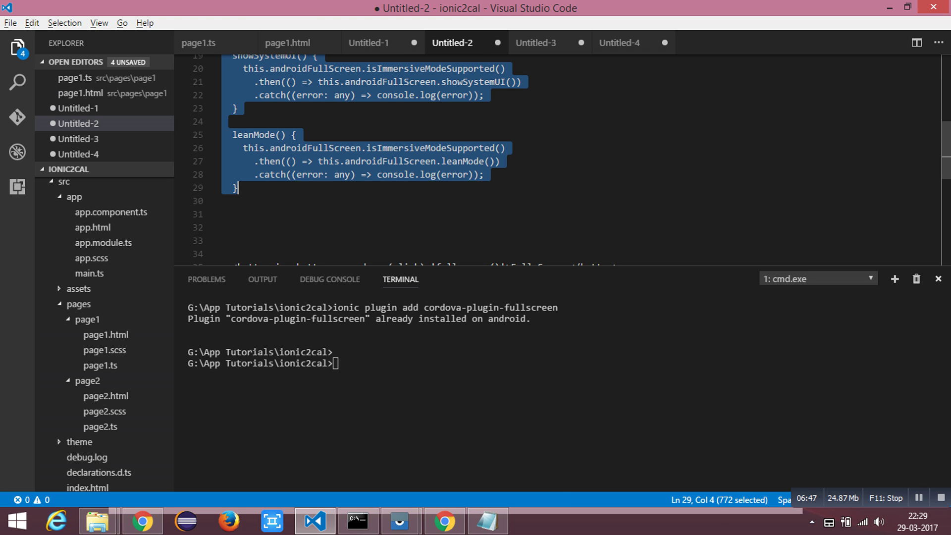
- Paste the copied methods on new lines below fullscreen() in page1.ts
click(200, 43)
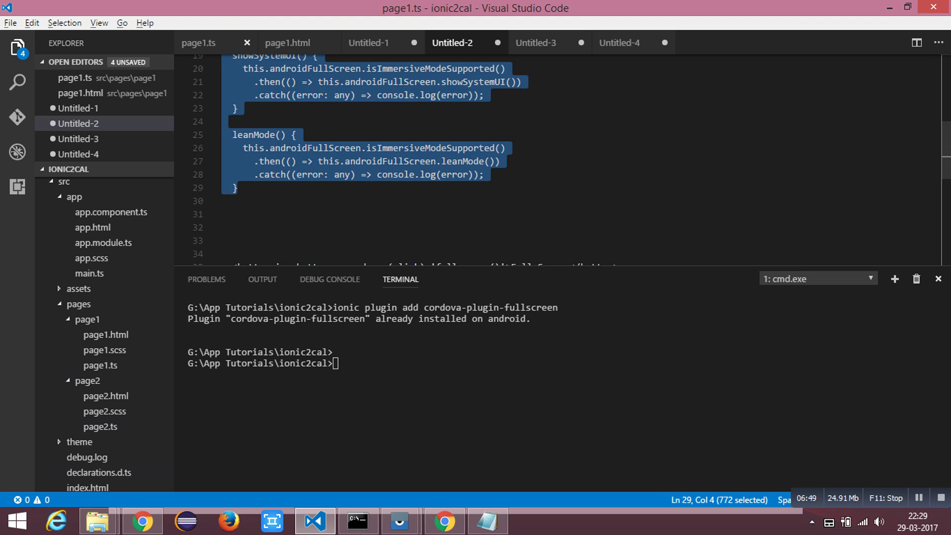
key(Down)
key(Down)
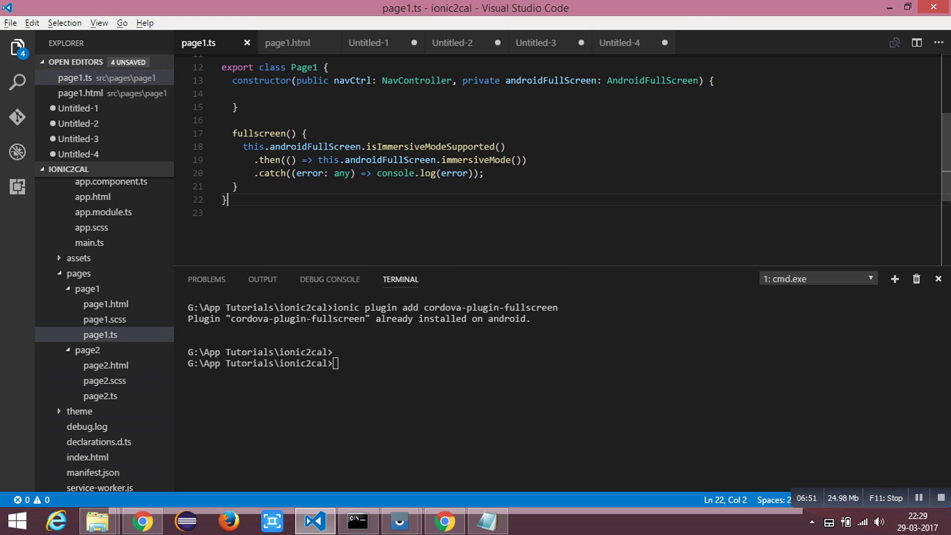
key(Up)
key(Return)
key(Return)
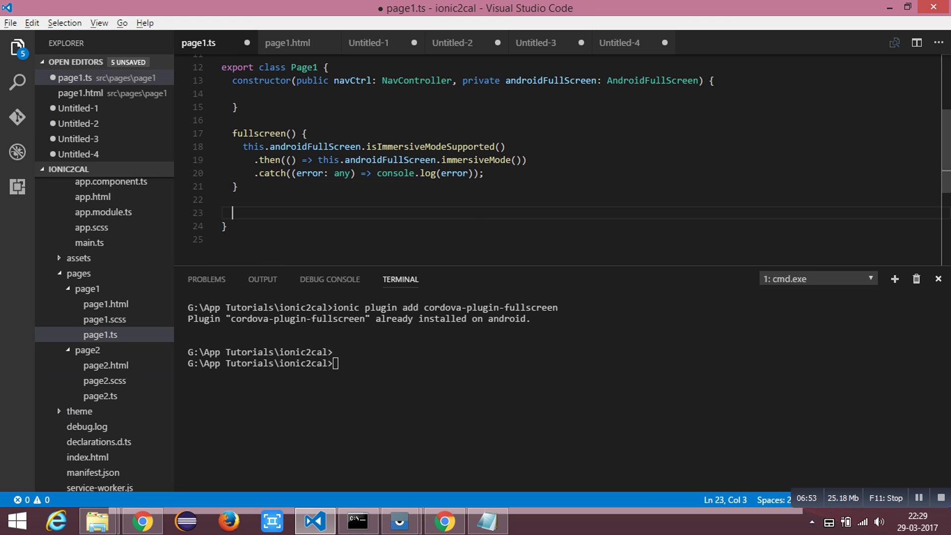
key(ctrl+v)
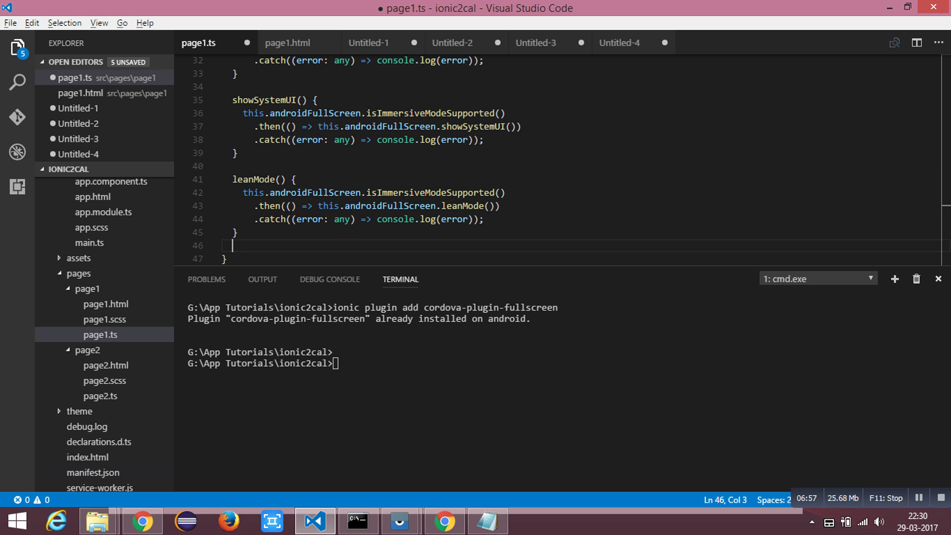
- Select the five button lines, through Lean Mode, in the Untitled-2 file
key(ctrl+Tab)
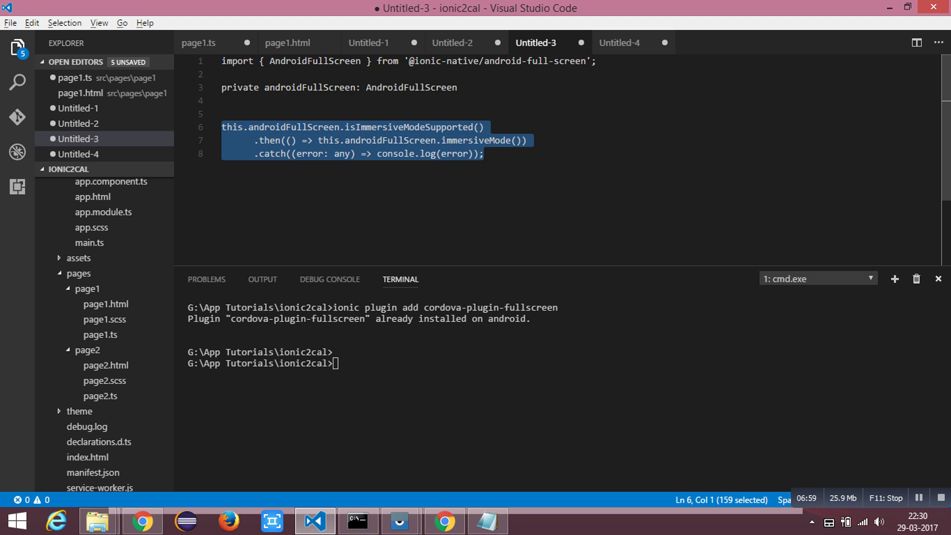
scroll(558, 149, down, 3)
scroll(557, 149, up, 3)
key(ctrl+Page_Up)
scroll(557, 149, down, 5)
scroll(557, 149, down, 5)
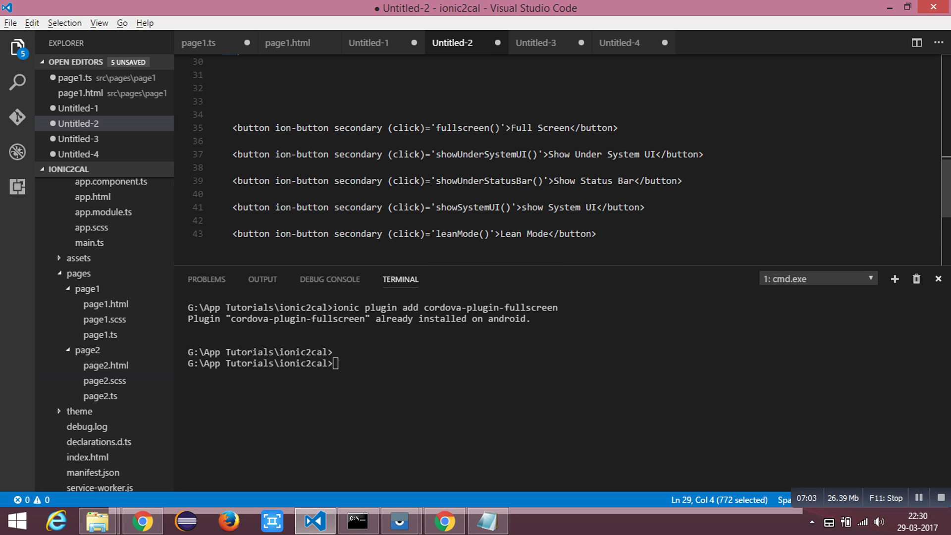
key(shift+Down)
key(shift+Down)
key(shift+Down)
key(shift+Down)
key(shift+Down)
key(shift+Down)
key(shift+End)
key(ctrl+c)
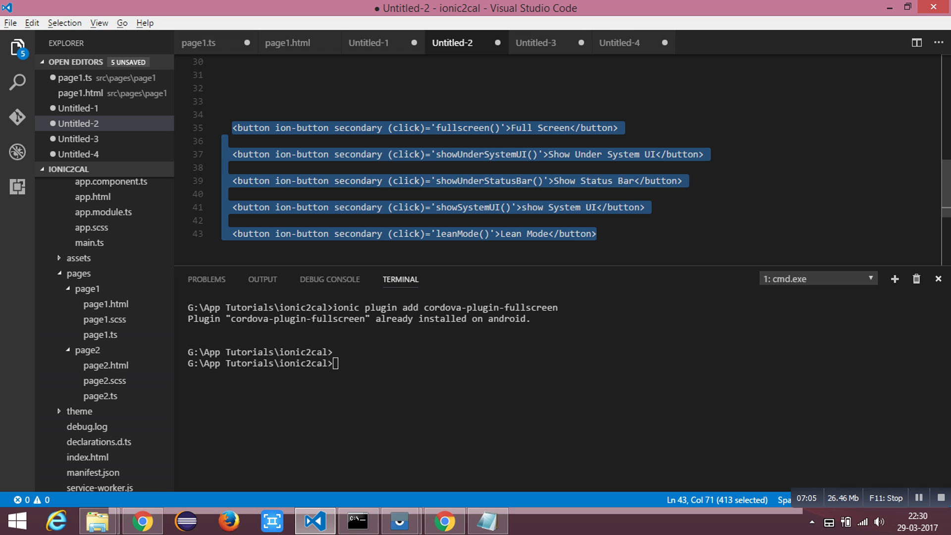
- Replace the Full Screen button line in page1.html with the five copied buttons and save
click(287, 43)
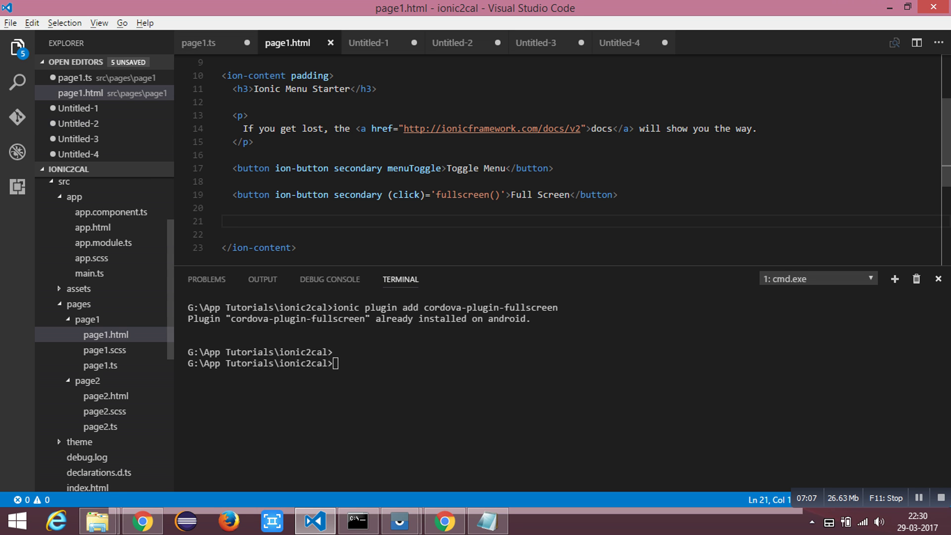
key(Up)
key(Up)
key(Home)
key(shift+End)
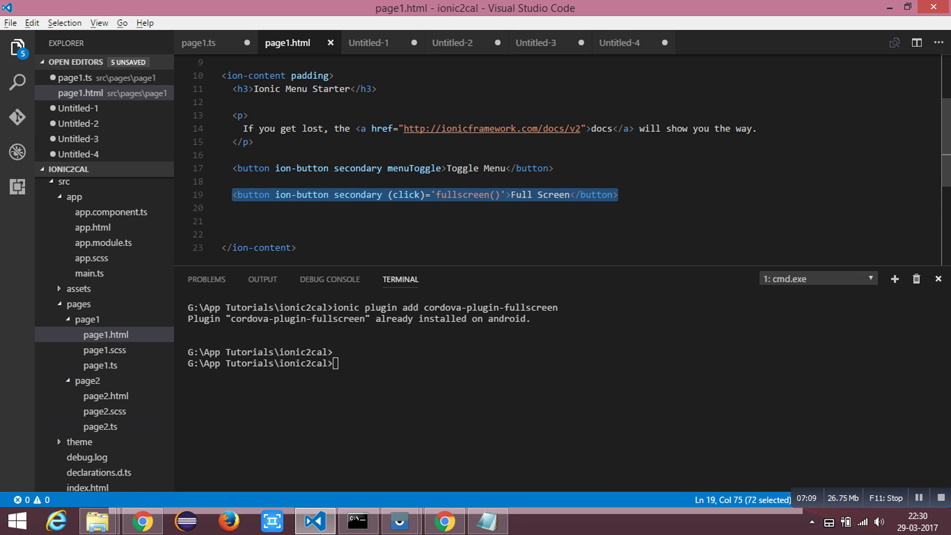
key(ctrl+v)
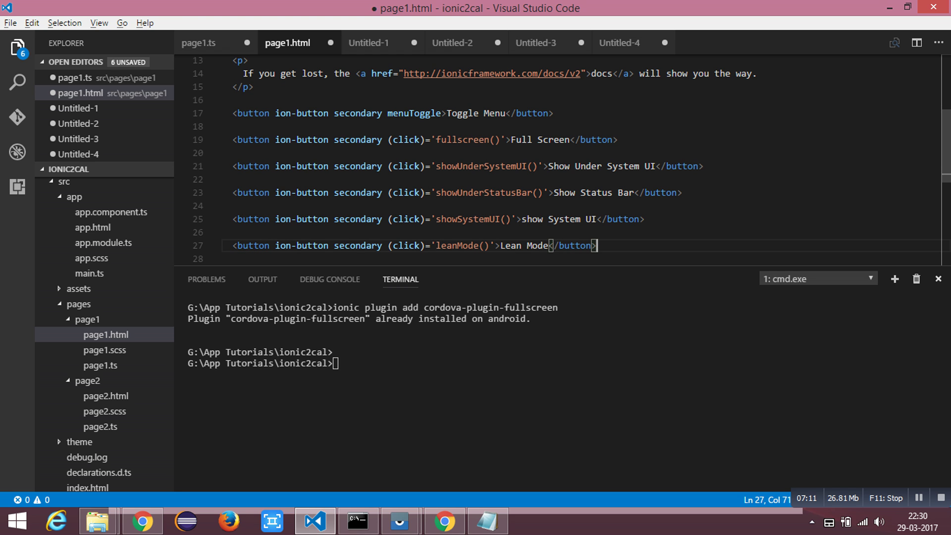
key(ctrl+s)
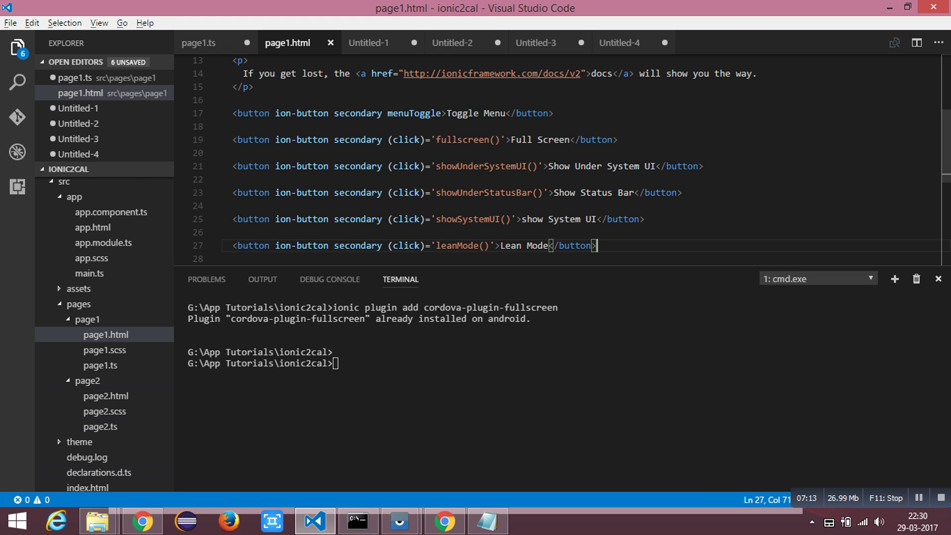
key(ctrl+Tab)
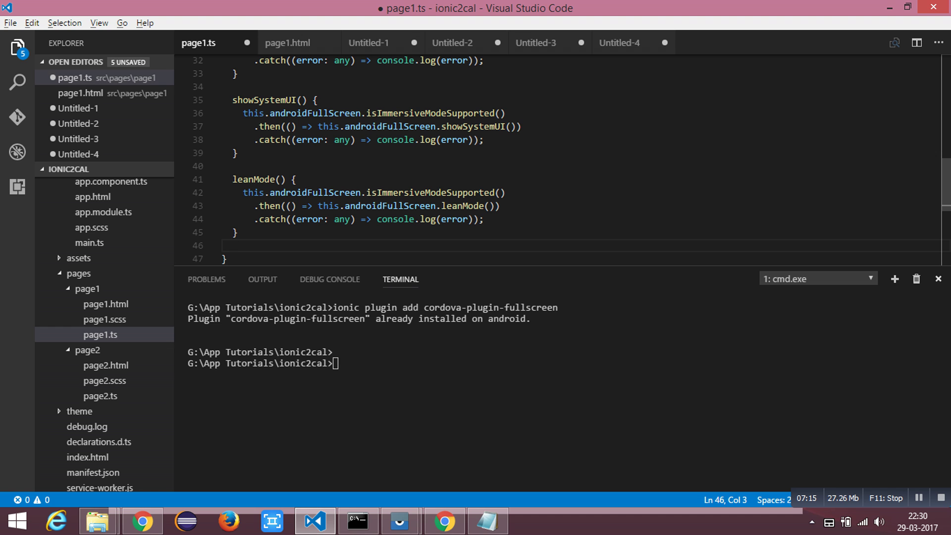
- Save page1.ts and bring up the Page One preview at localhost:8100 in Chrome
key(ctrl+s)
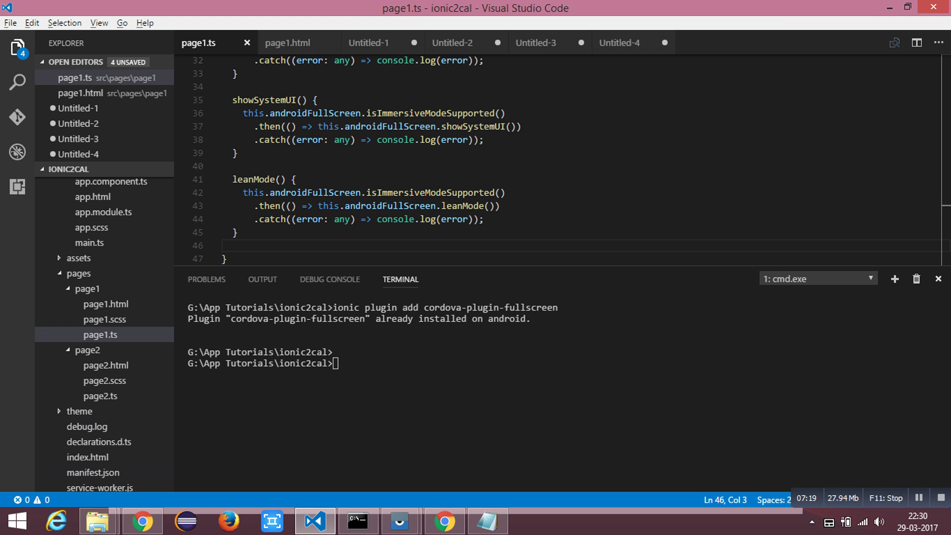
click(444, 522)
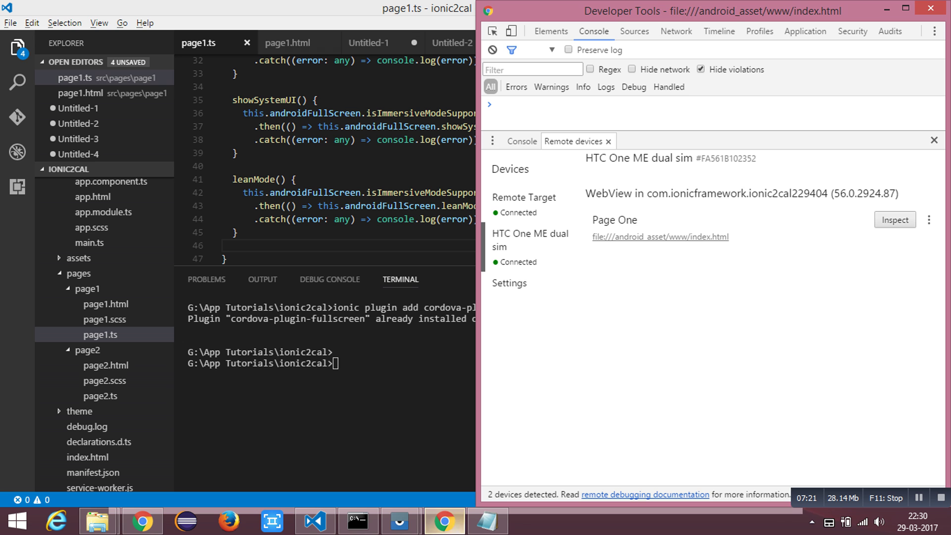
click(445, 522)
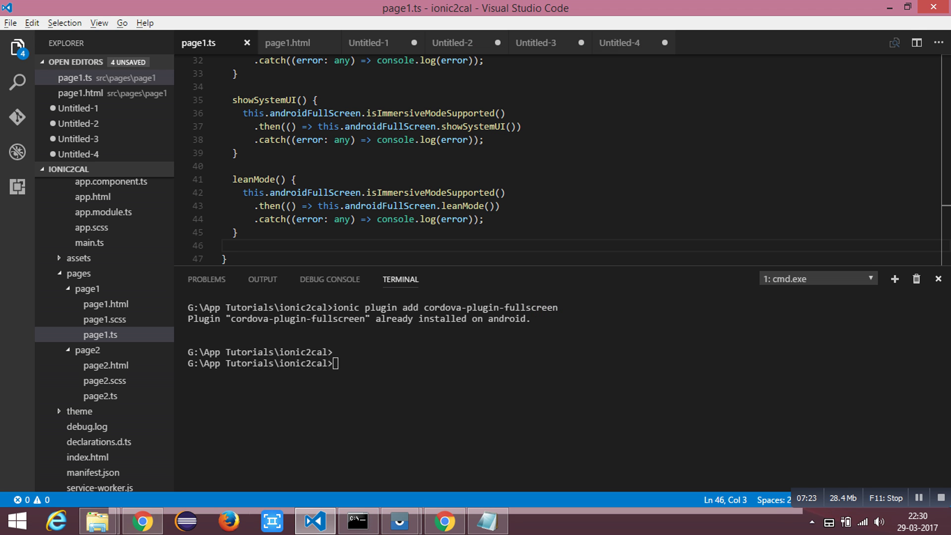
click(142, 522)
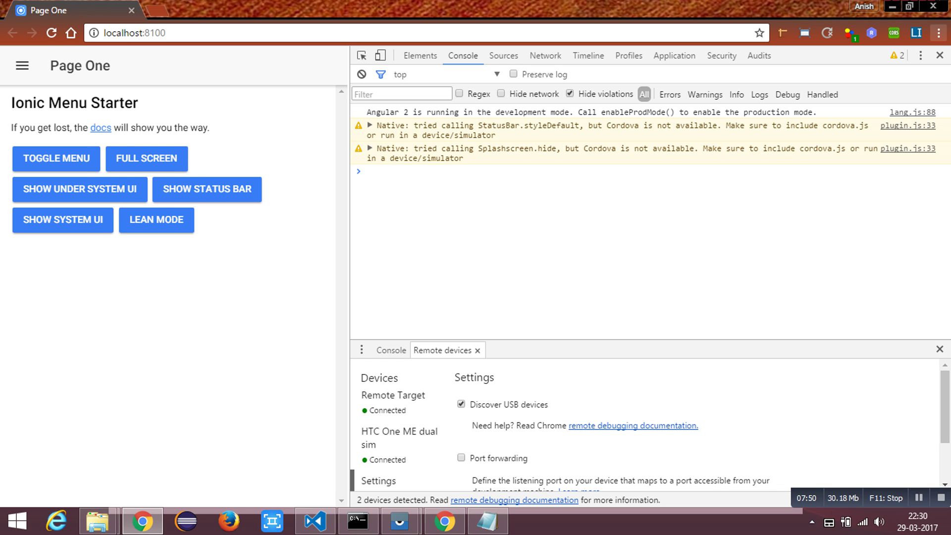
- Try Full Screen in Chrome, select the cordova_not_available console error, and launch Vysor
click(151, 156)
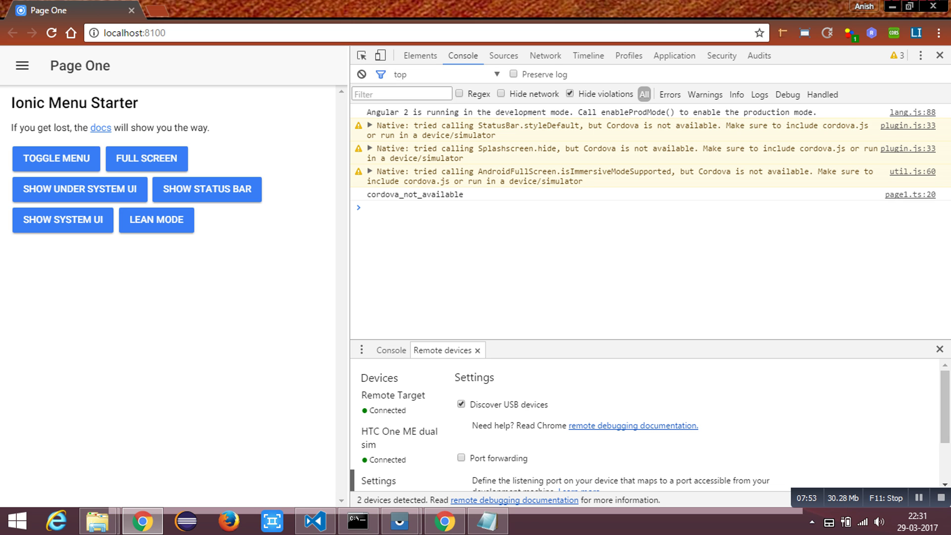
drag(569, 182, 465, 195)
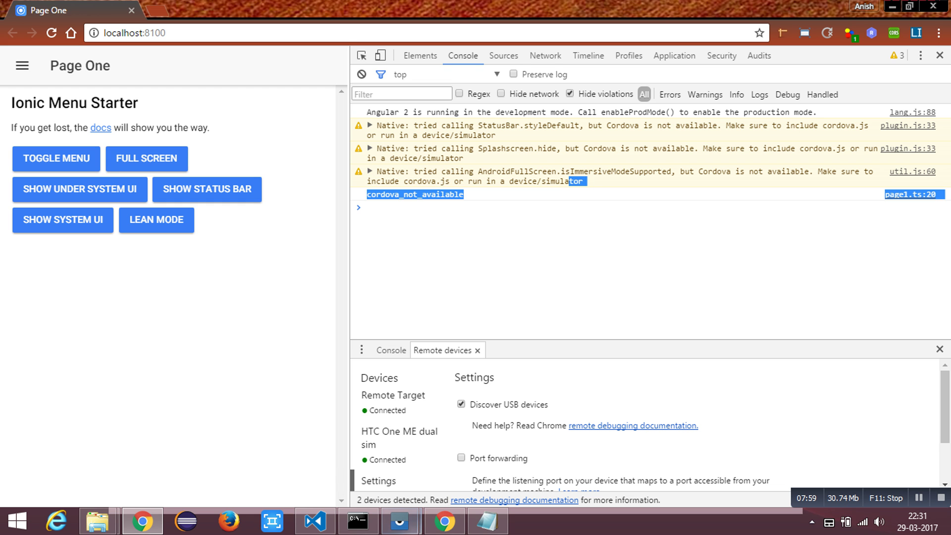
click(400, 521)
- Bring up the HTC phone mirror, tap Full Screen, then tap the page to restore the bars
click(476, 446)
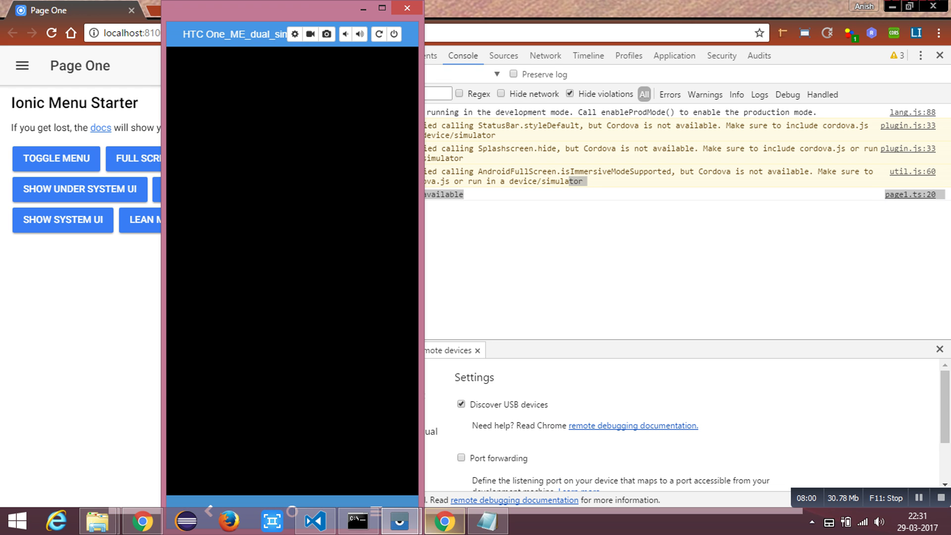
click(364, 8)
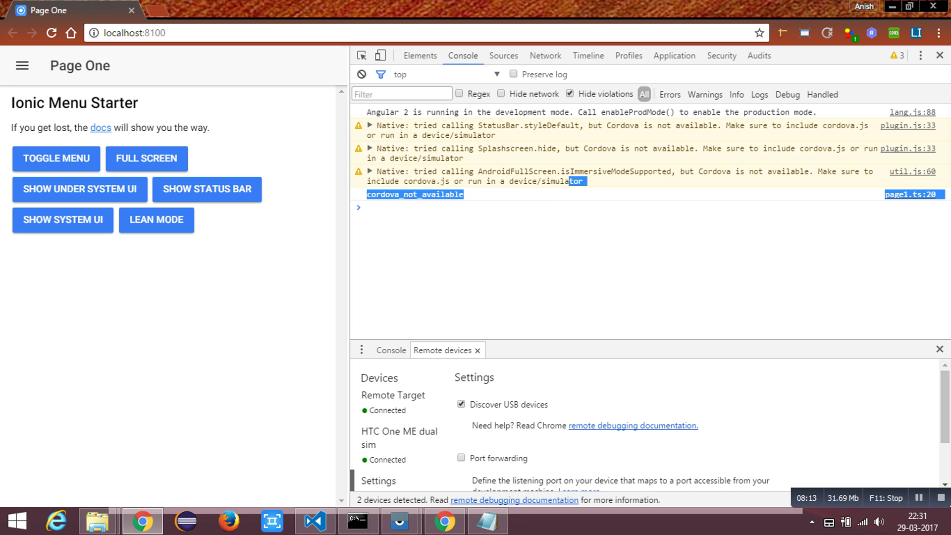
click(400, 521)
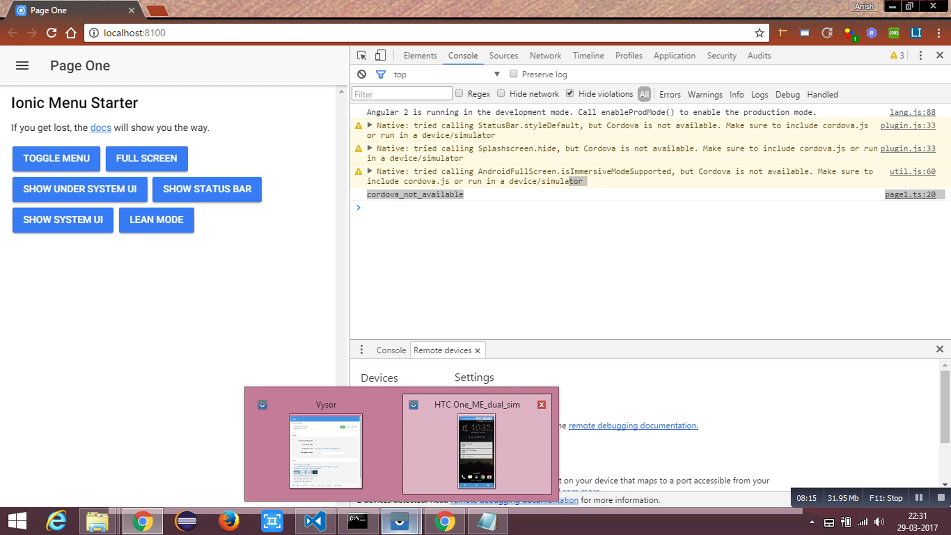
click(476, 450)
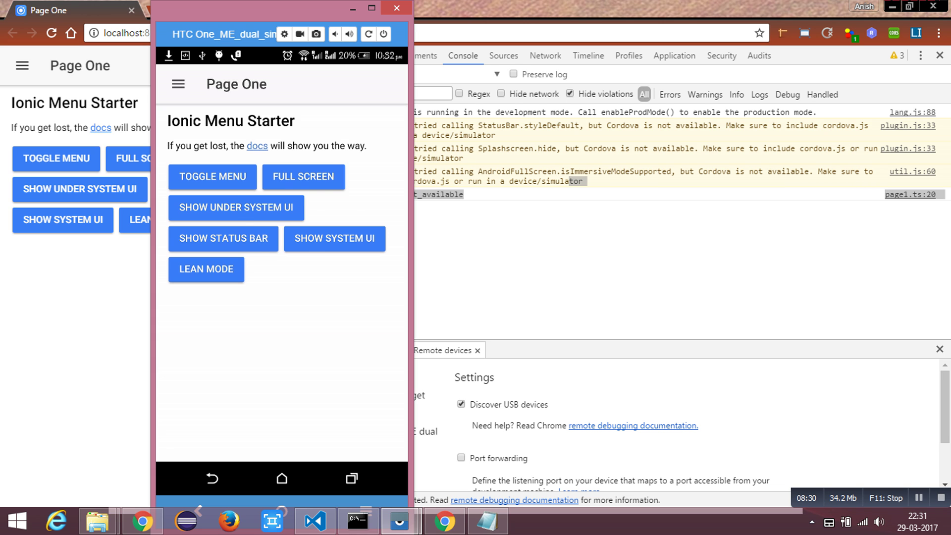
click(294, 178)
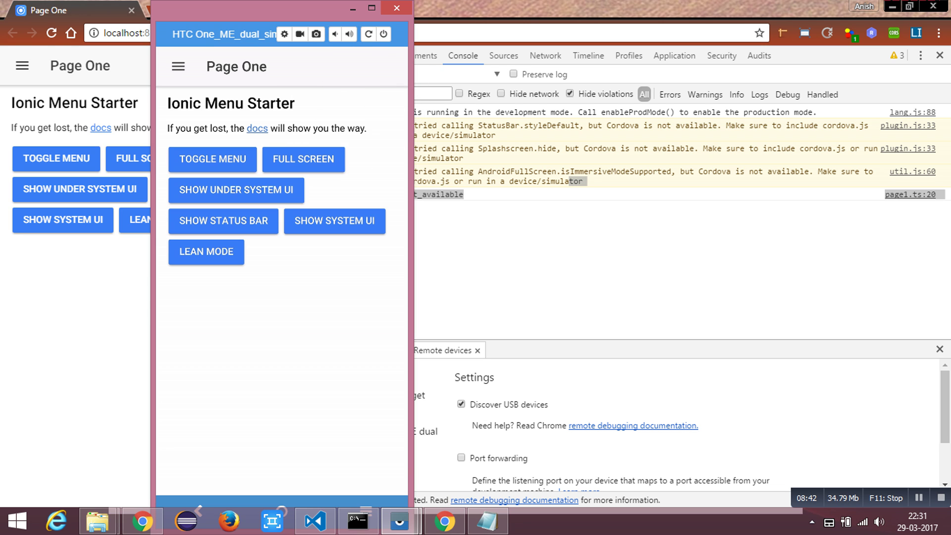
click(283, 390)
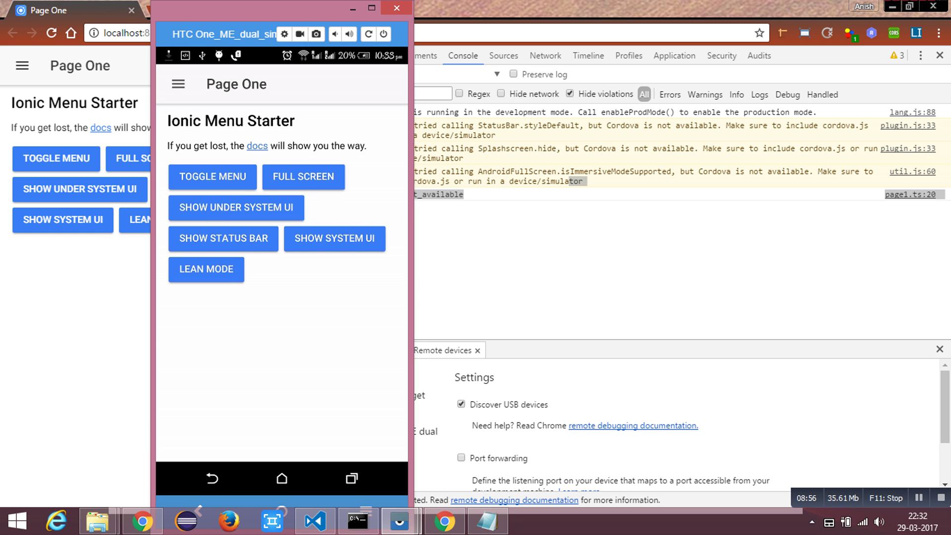
- Select the showSystemUI call on line 37 of page1.ts, then return to the phone mirror
click(315, 521)
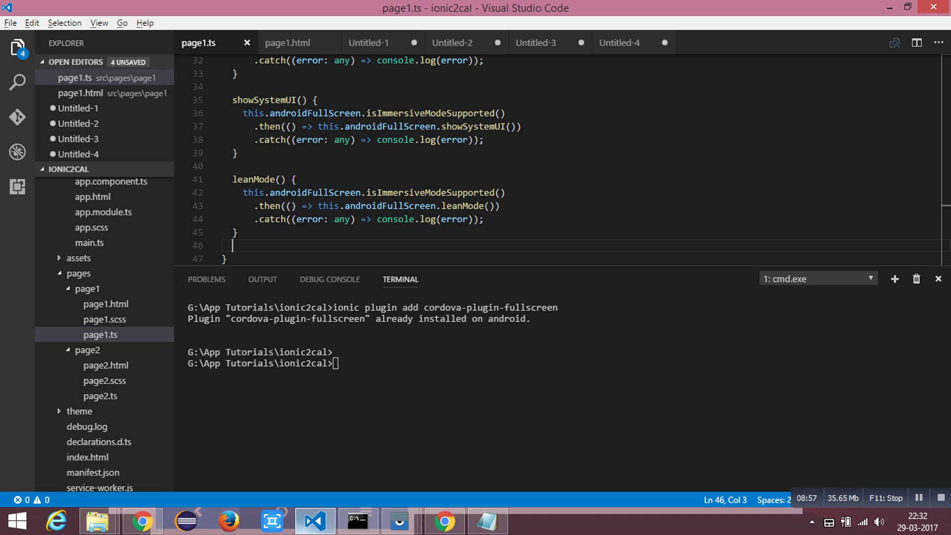
scroll(557, 148, up, 1)
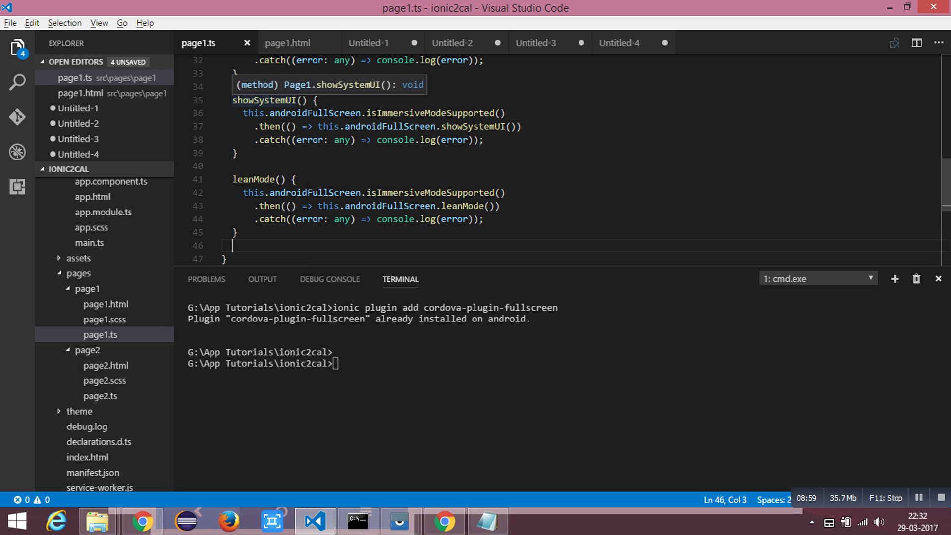
double_click(473, 127)
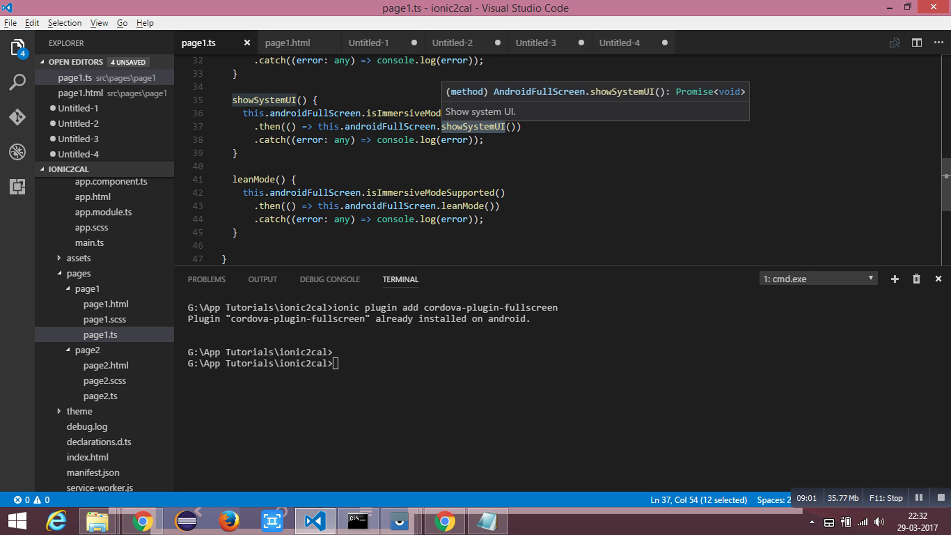
key(alt+Tab)
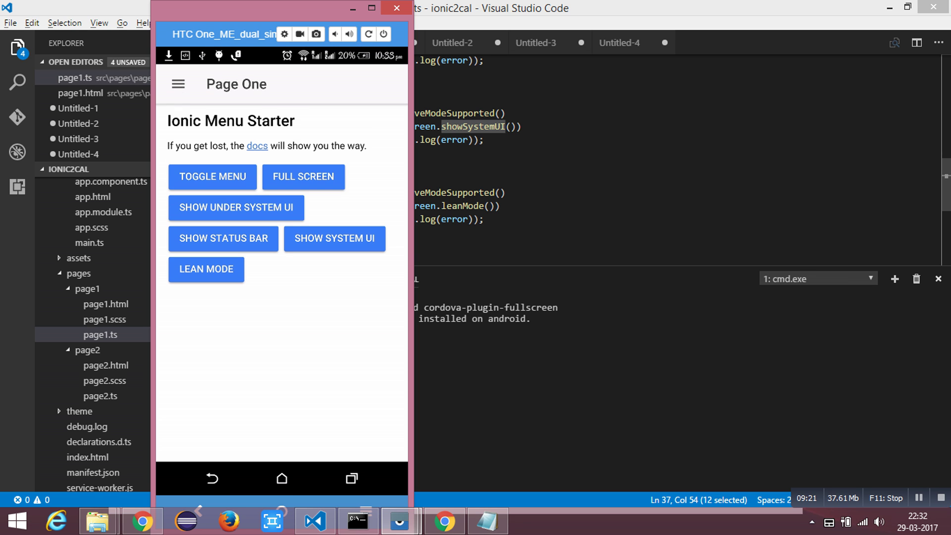
- Tap an empty area of the phone screen, then tap Show Under System UI
click(282, 301)
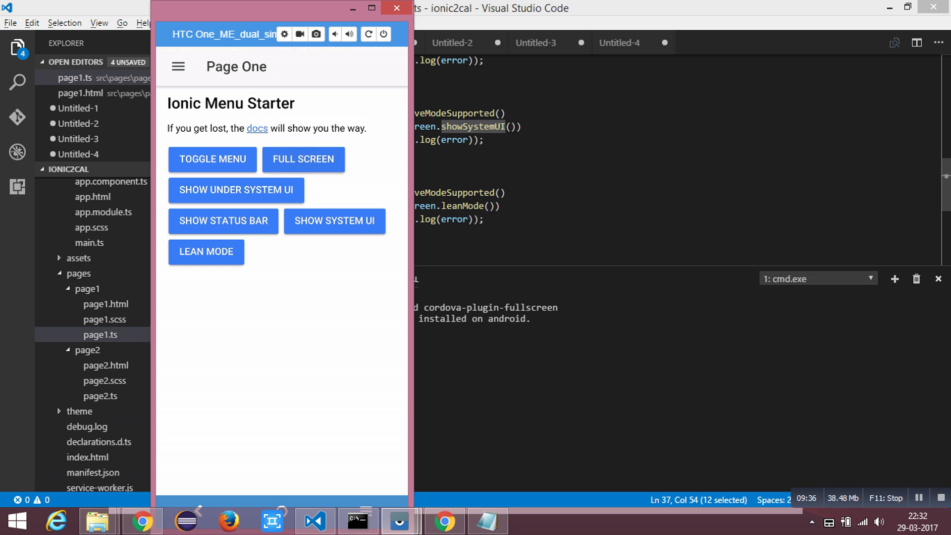
click(250, 191)
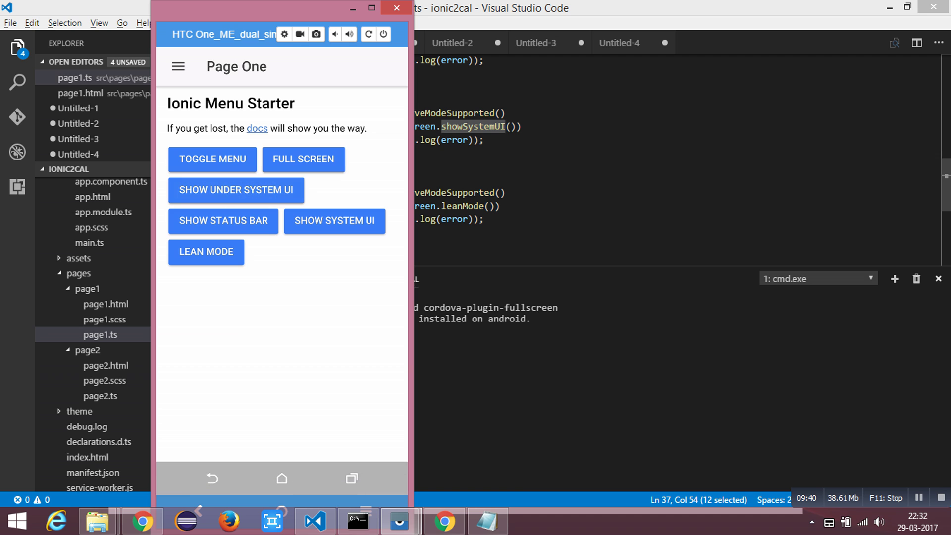